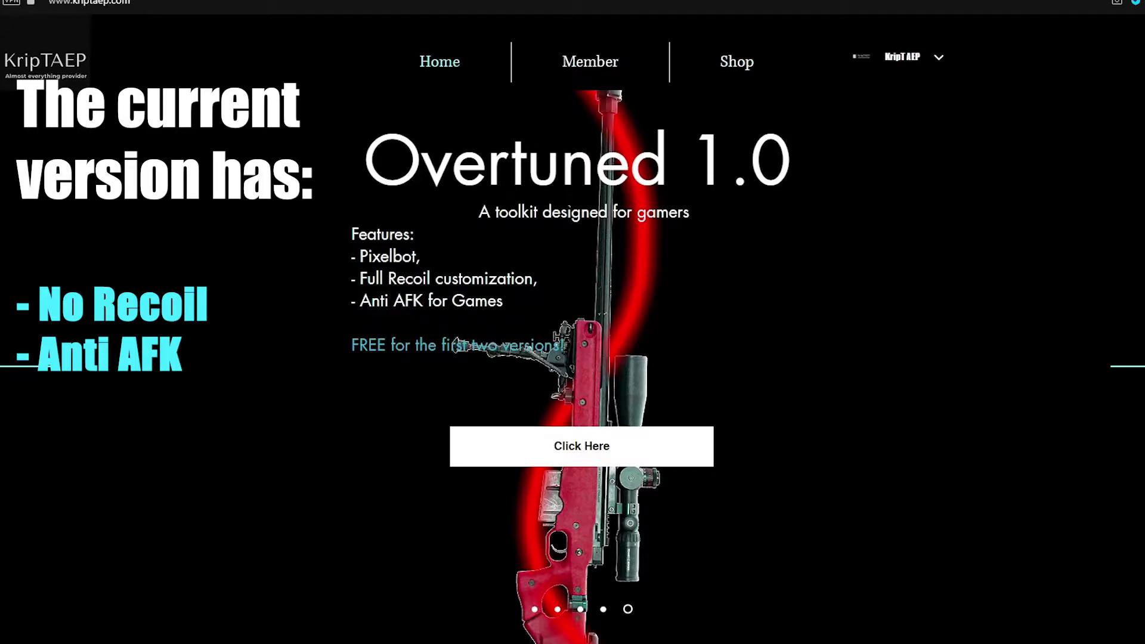
double_click(740, 159)
left_click(740, 160)
triple_click(584, 212)
left_click(584, 211)
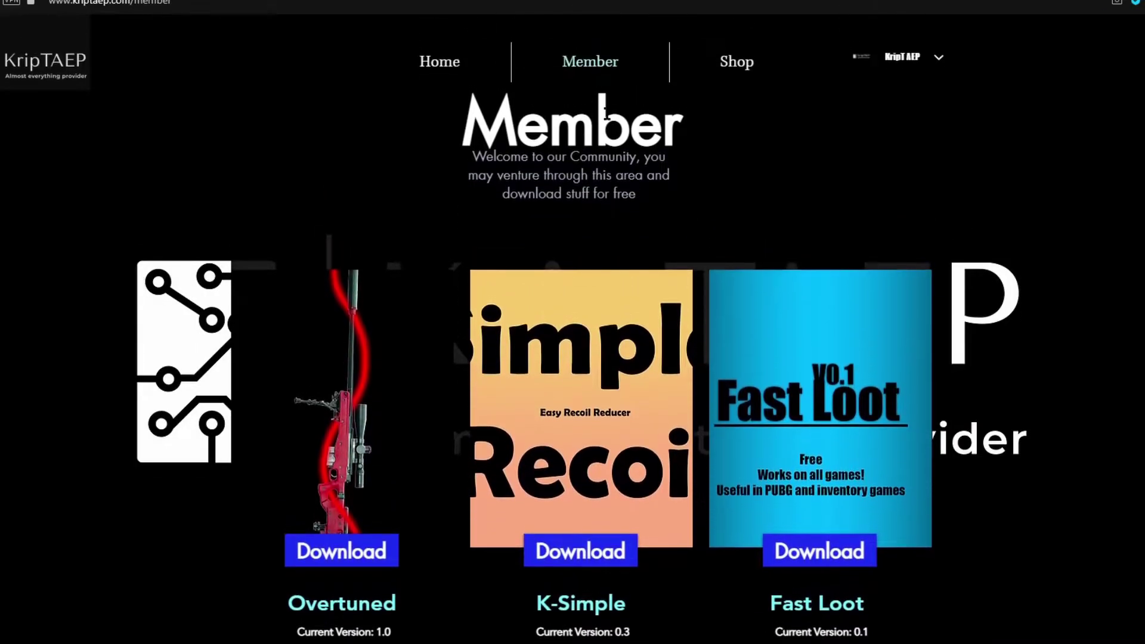
- Examine the Overtuned download's version, update date, usage and type details on the Member page
scroll(574, 130, "down", 1)
scroll(574, 131, "up", 1)
scroll(470, 318, "down", 2)
scroll(470, 318, "up", 2)
scroll(470, 317, "down", 2)
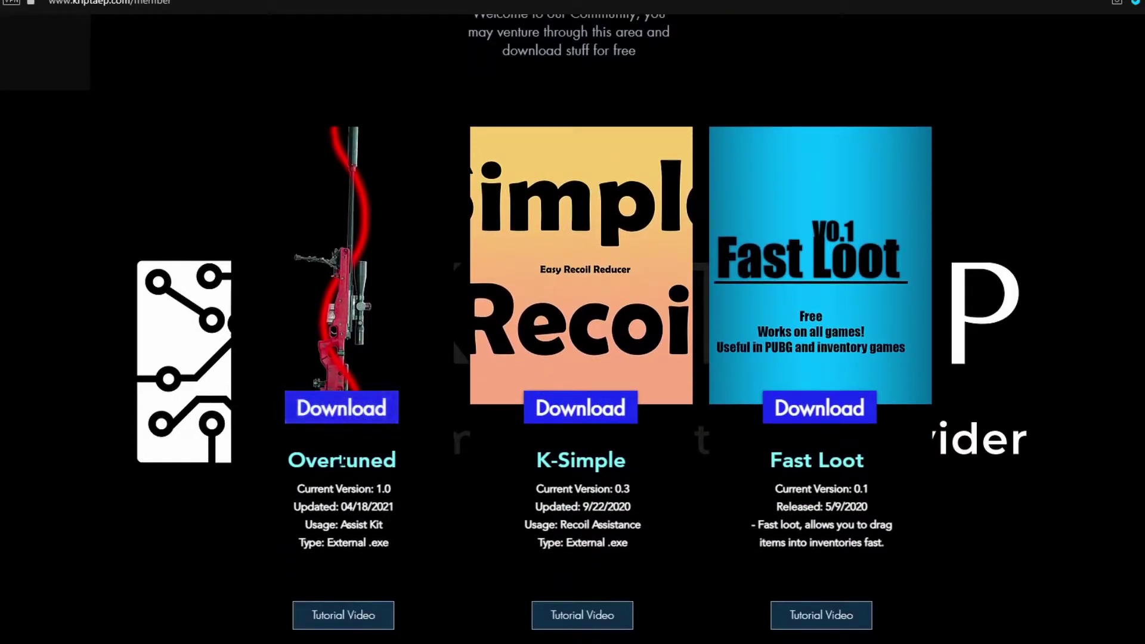
left_click_drag(392, 490, 297, 490)
left_click(324, 507)
left_click_drag(366, 507, 305, 524)
left_click_drag(383, 525, 305, 524)
left_click(357, 543)
scroll(452, 342, "up", 1)
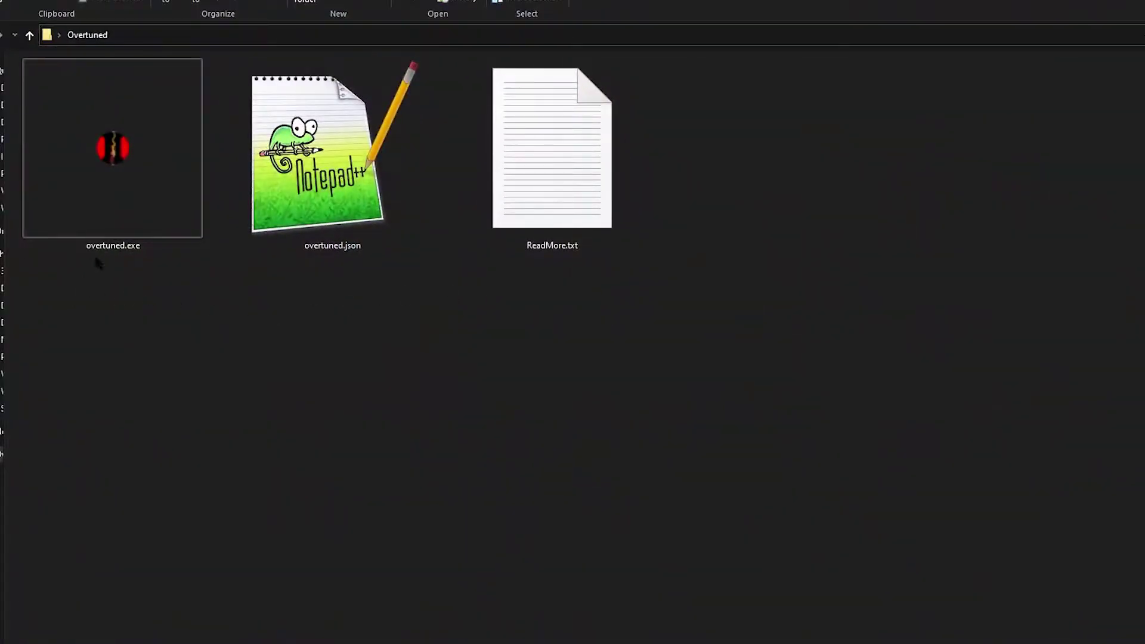
- Open ReadMore.txt from the Overtuned folder
left_click(117, 182)
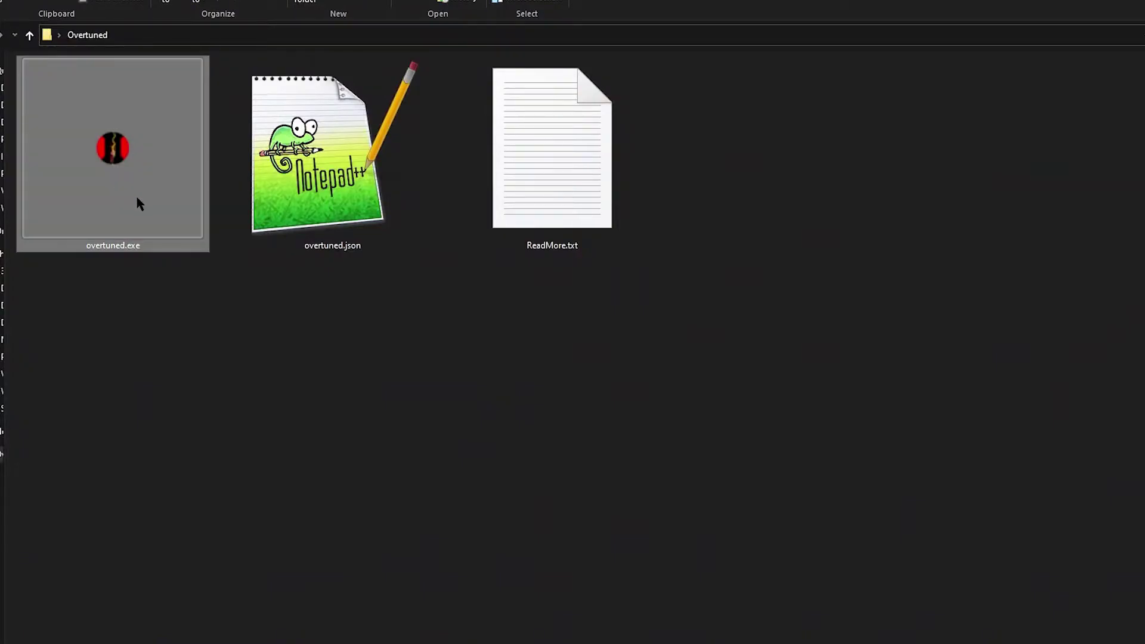
left_click(335, 207)
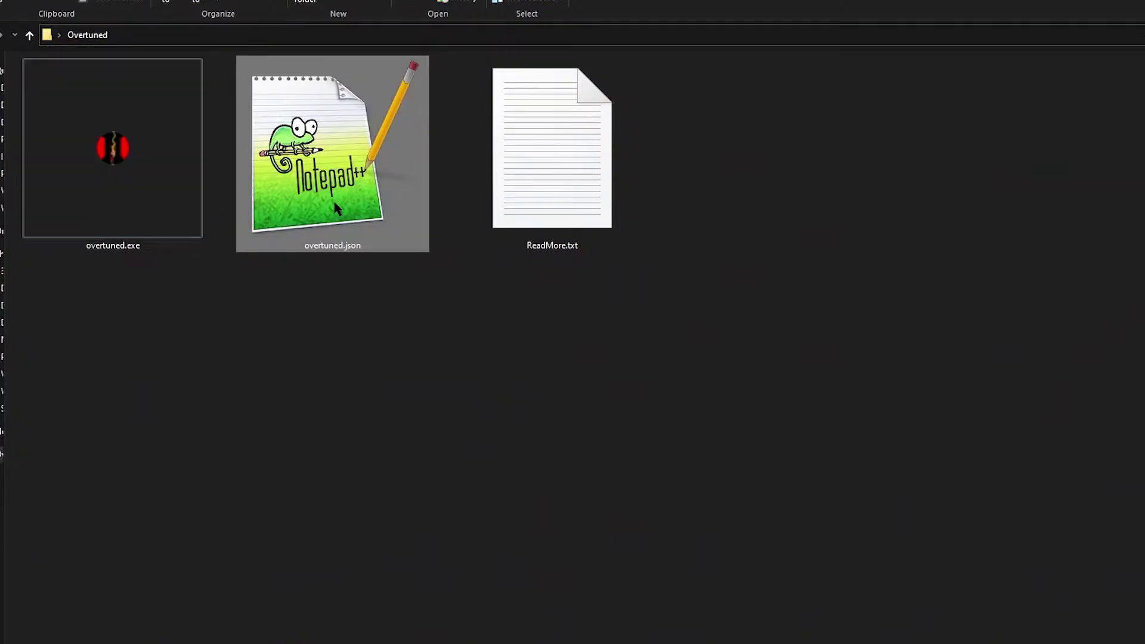
left_click(563, 180)
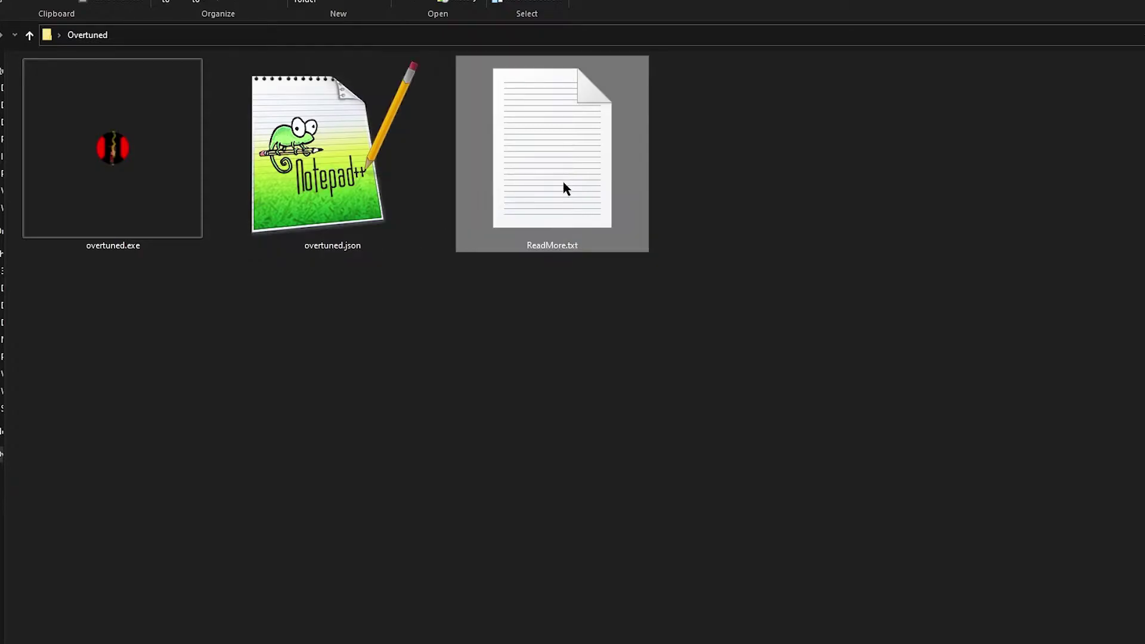
double_click(567, 199)
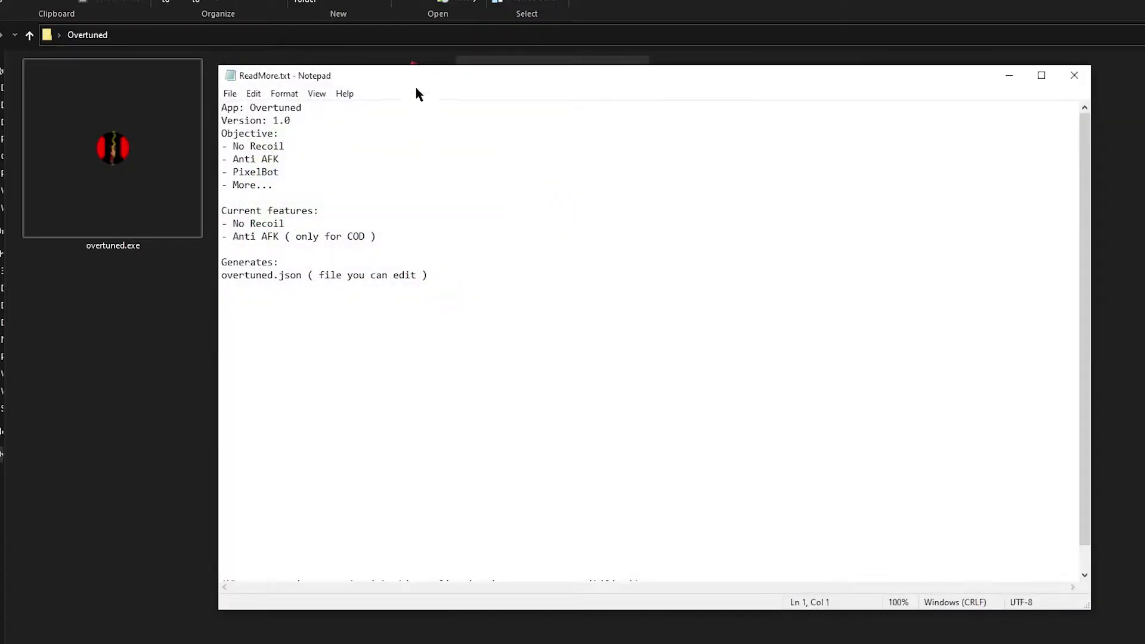
- Read the version and the objectives list in the ReadMore.txt notes
left_click_drag(325, 116, 298, 128)
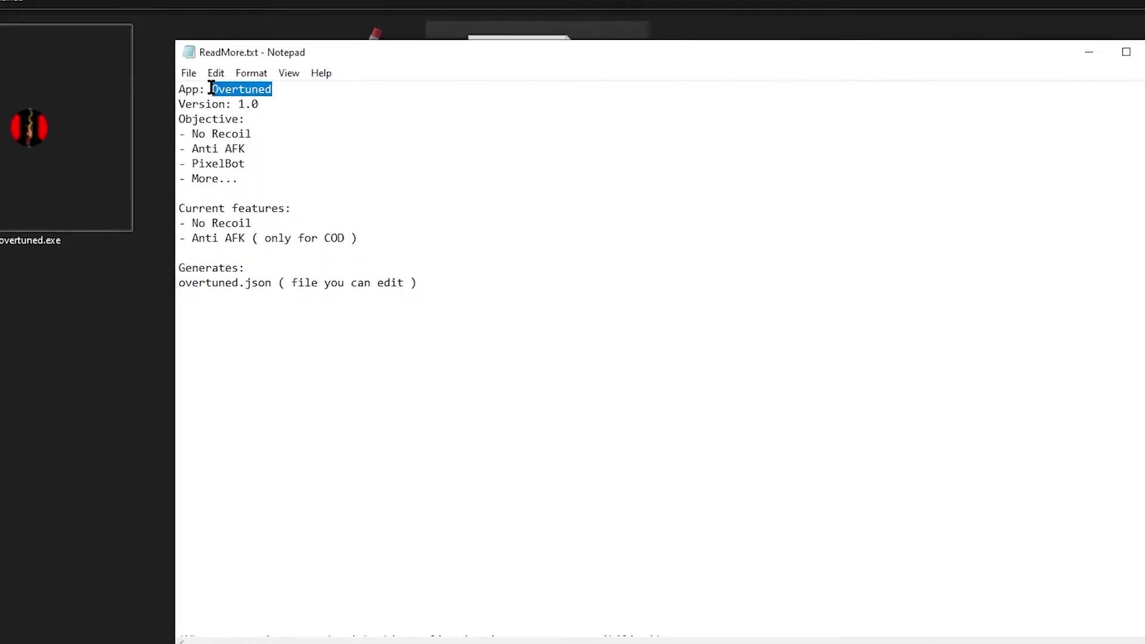
left_click_drag(237, 88, 199, 88)
left_click(214, 158)
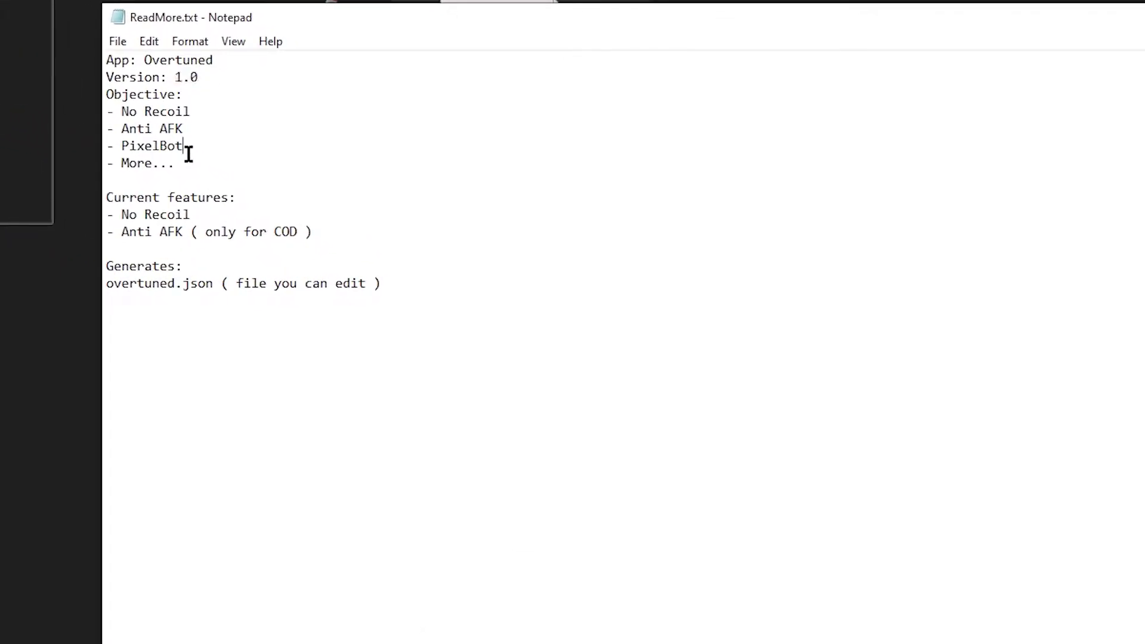
left_click_drag(207, 169, 129, 120)
left_click(273, 127)
left_click_drag(192, 112, 113, 108)
left_click(192, 129)
left_click_drag(192, 128, 123, 123)
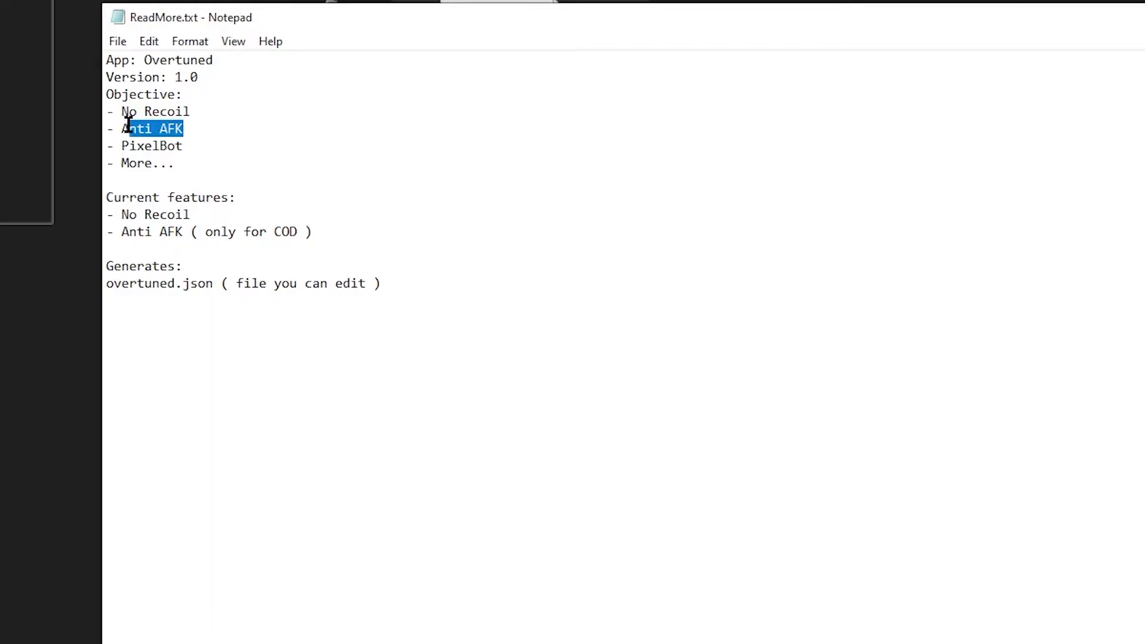
left_click_drag(195, 149, 106, 161)
left_click(190, 159)
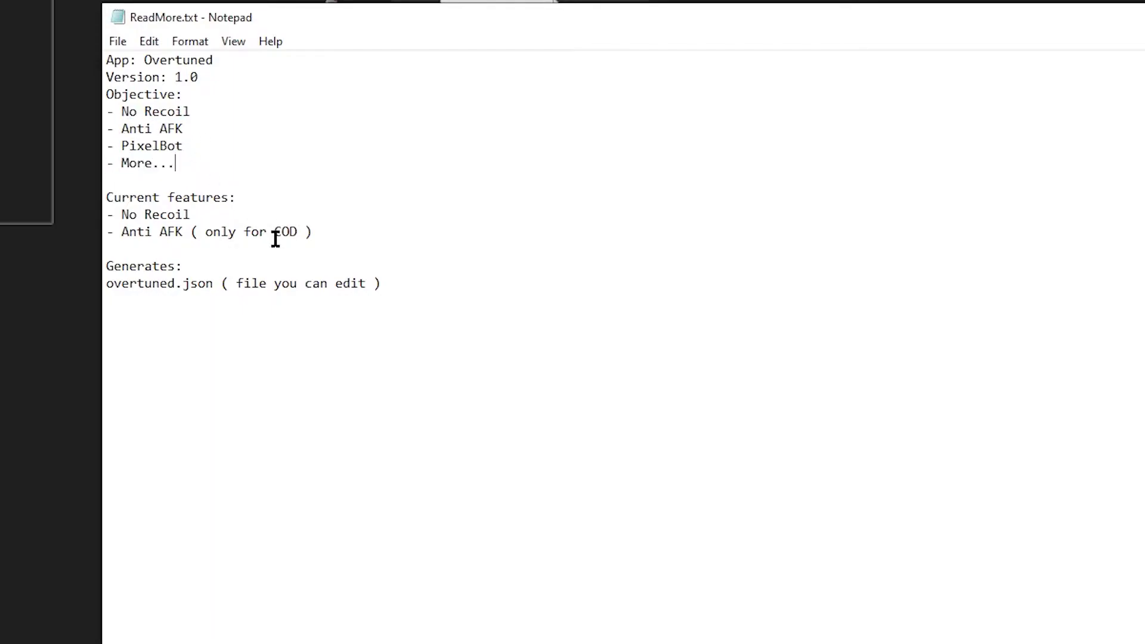
- Read the current features and the generated file entry in ReadMore.txt
left_click_drag(191, 215, 121, 215)
left_click_drag(335, 236, 117, 225)
left_click(312, 242)
left_click_drag(315, 233, 187, 231)
left_click(431, 245)
left_click_drag(176, 284, 96, 284)
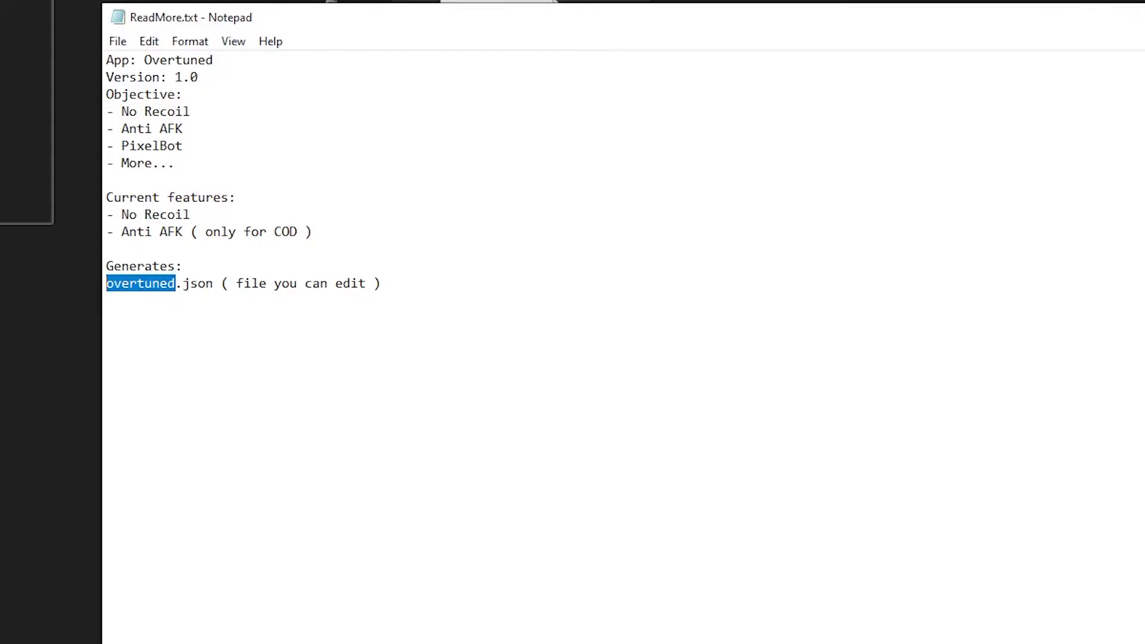
- Close ReadMore.txt and open overtuned.json for editing in Notepad++
key("alt+F4")
left_click(457, 343)
left_click(221, 134)
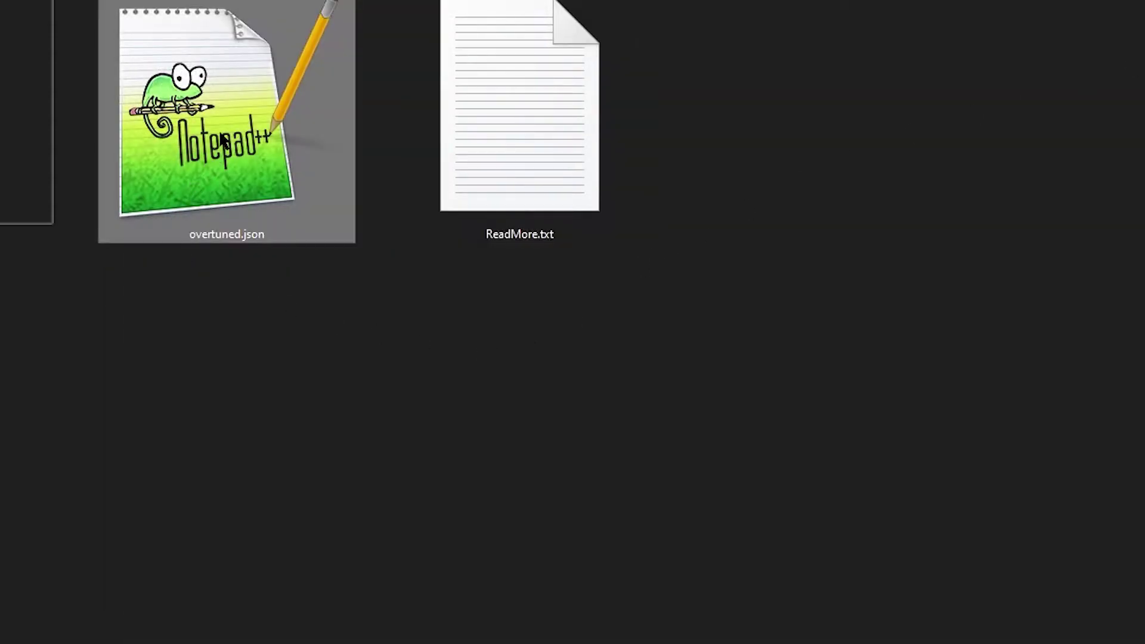
right_click(227, 116)
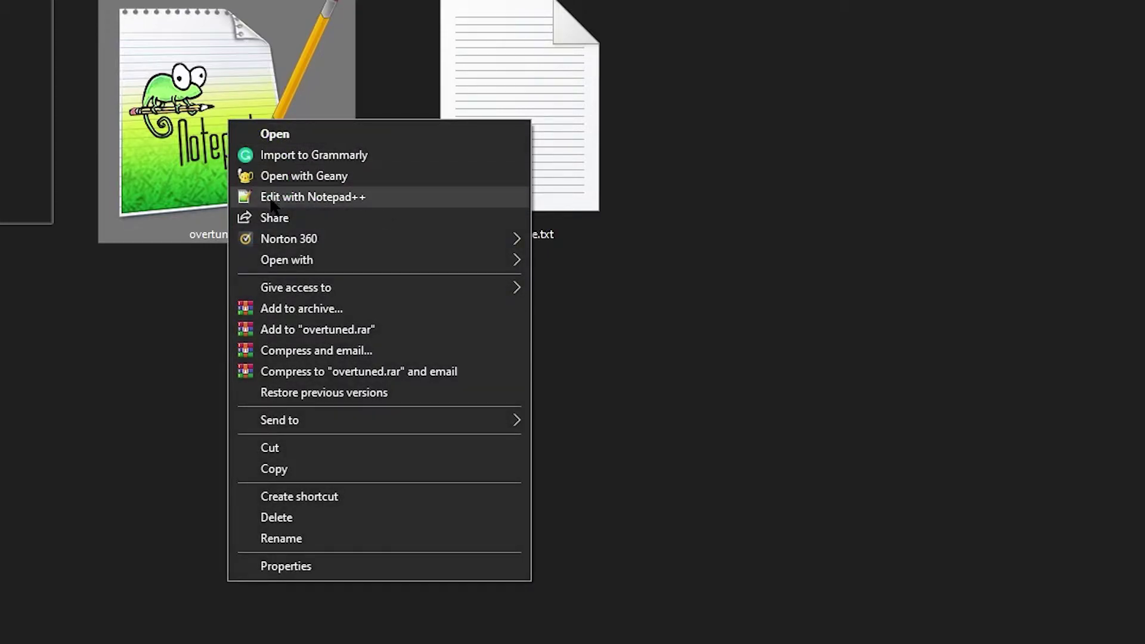
left_click(360, 203)
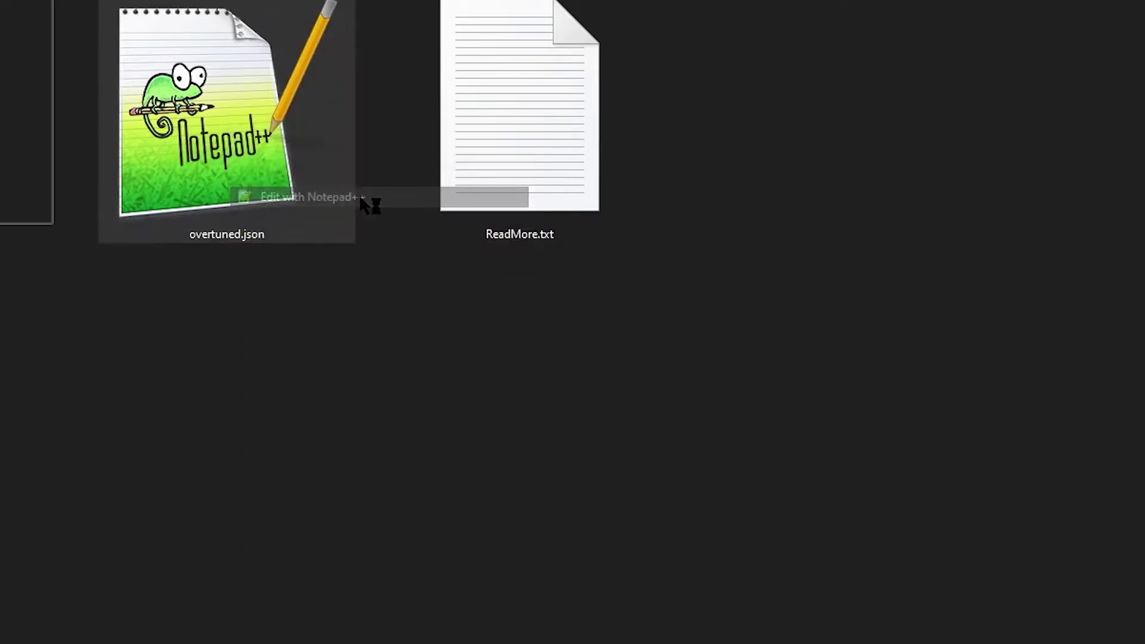
left_click(583, 142)
left_click(870, 188)
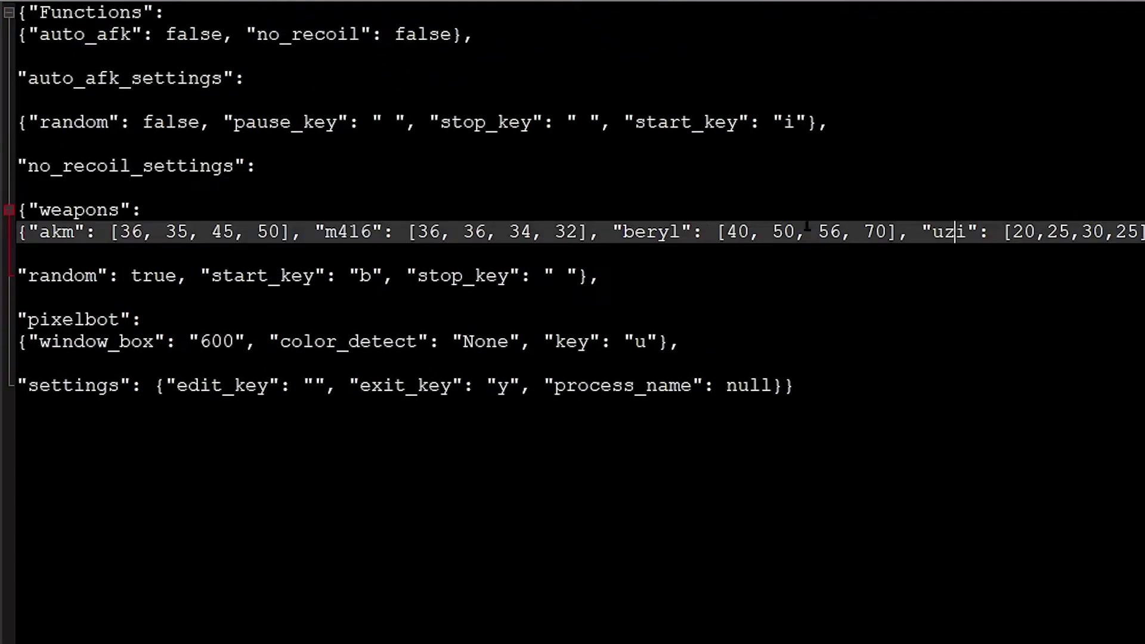
- Examine the Functions, auto_afk_settings and no_recoil_settings sections of overtuned.json, including the key assignments and weapons list
left_click(310, 123)
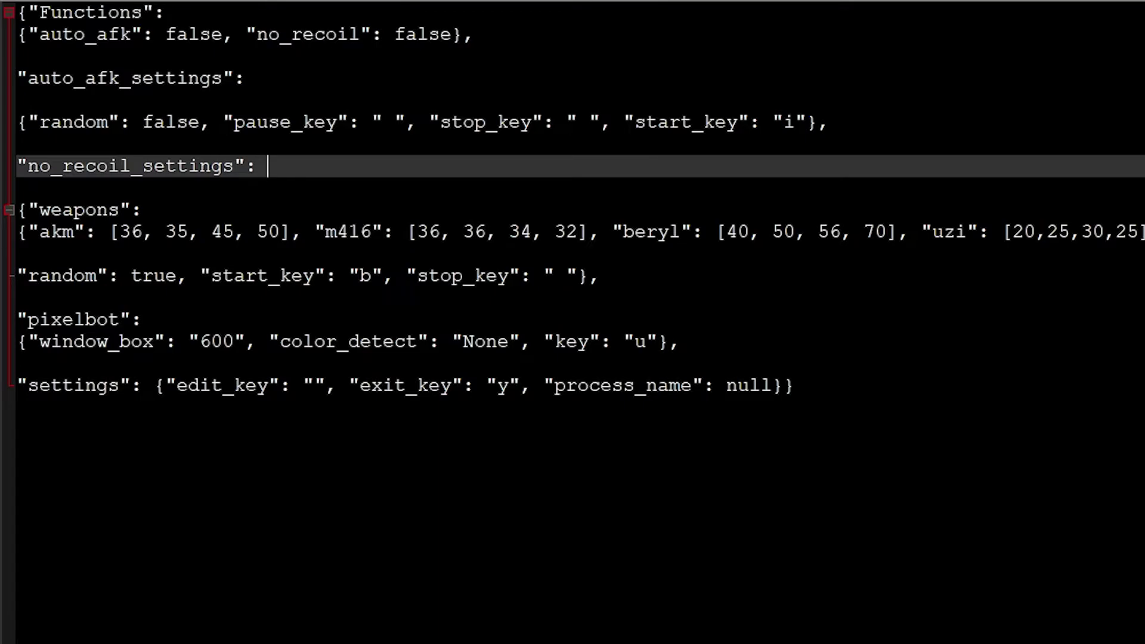
left_click_drag(39, 34, 494, 37)
double_click(518, 38)
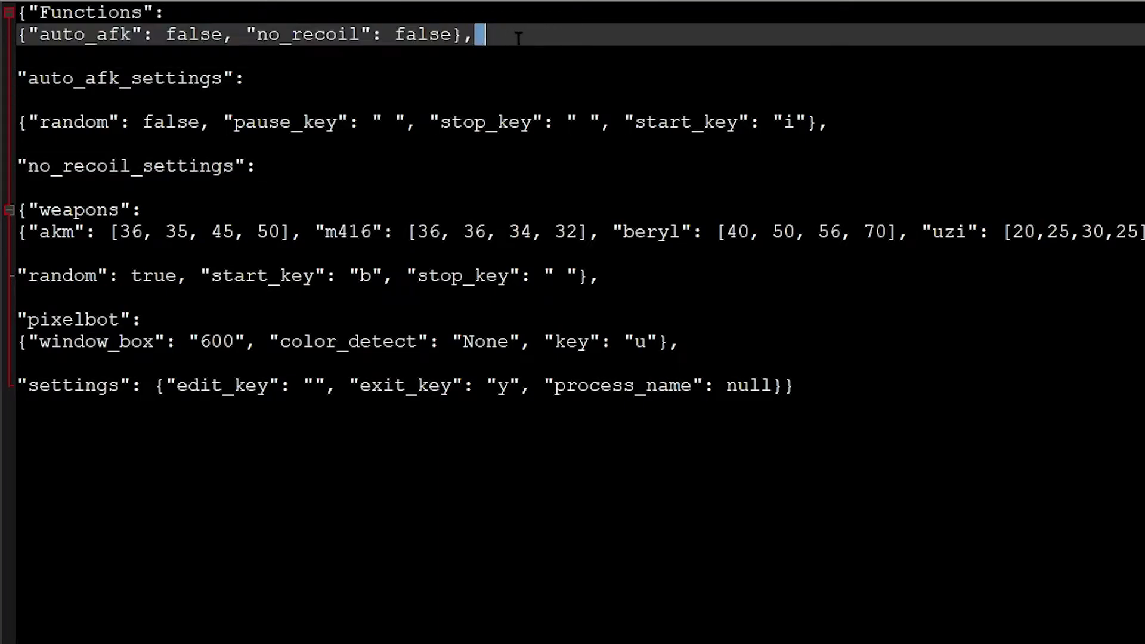
left_click(402, 98)
left_click_drag(841, 122, 179, 56)
left_click(183, 122)
left_click(523, 121)
left_click_drag(632, 124, 780, 123)
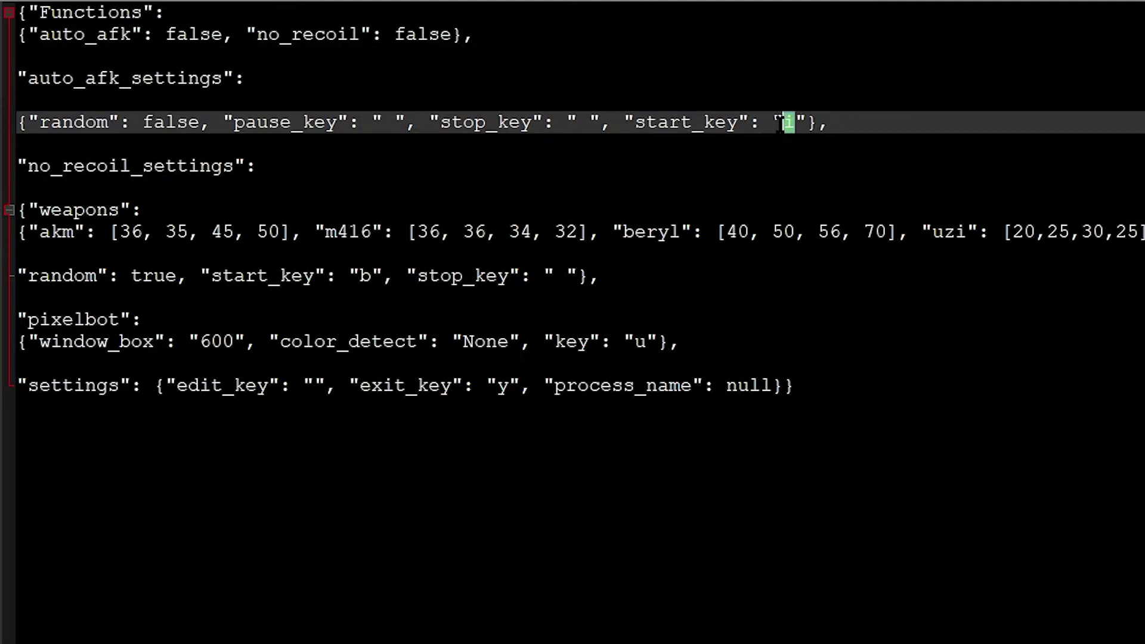
left_click(804, 122)
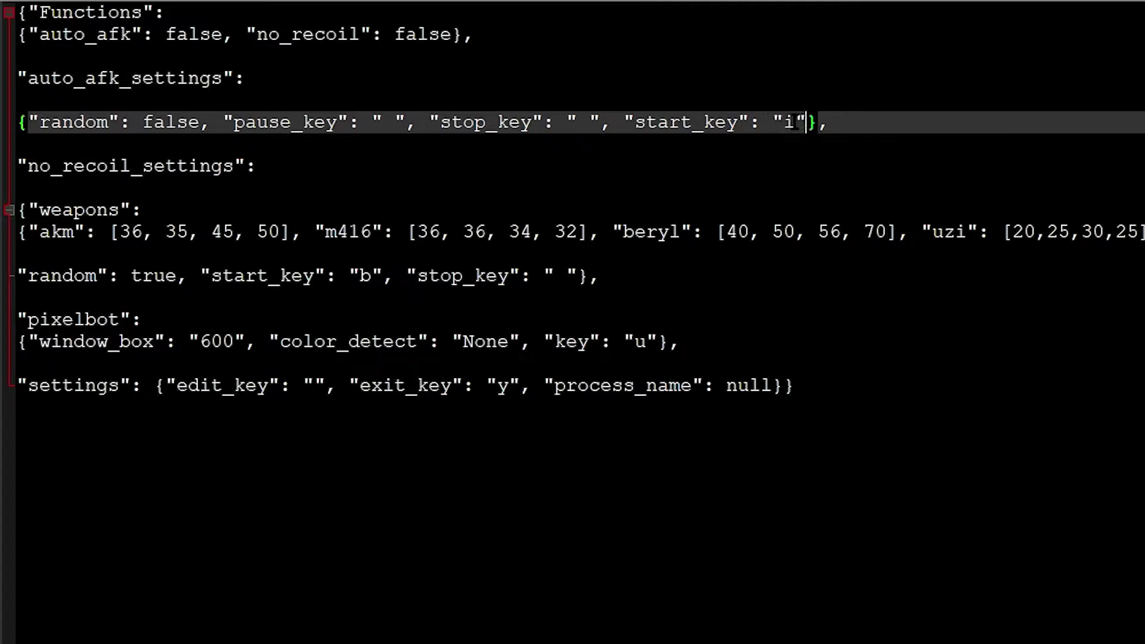
double_click(788, 122)
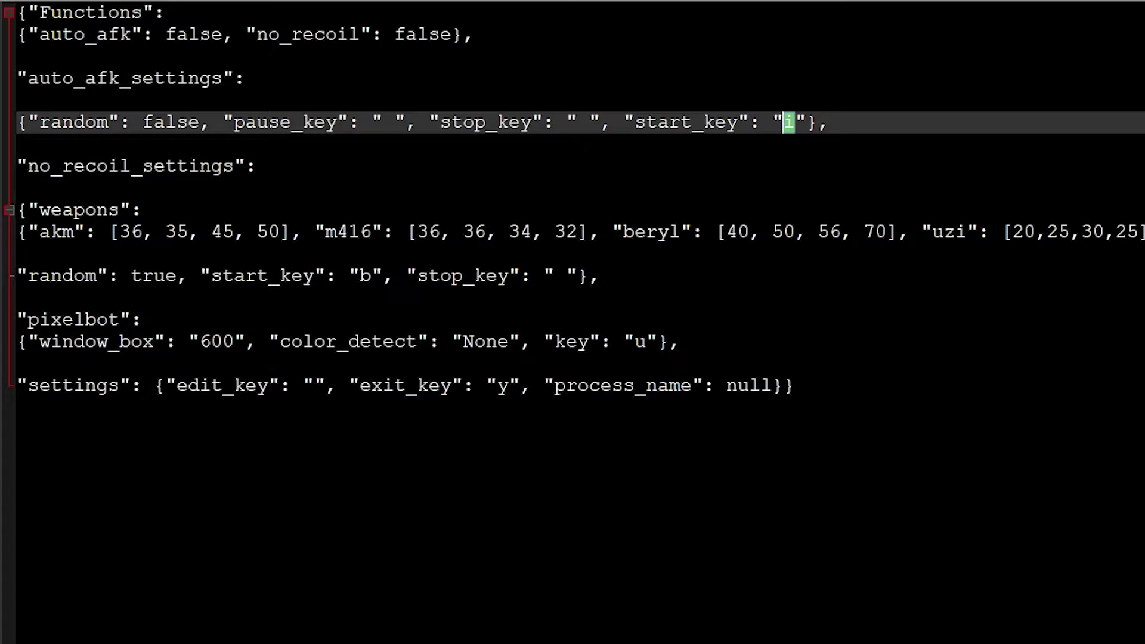
left_click_drag(269, 166, 15, 170)
left_click(242, 186)
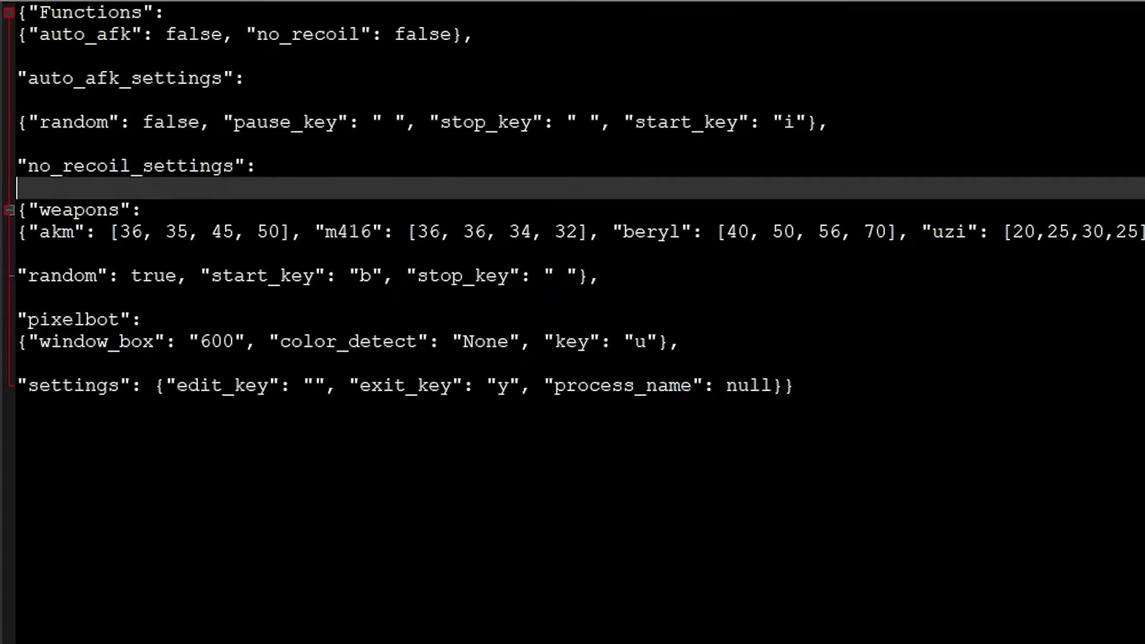
left_click_drag(258, 167, 16, 167)
left_click_drag(152, 210, 1142, 232)
- Add a "micro-uzi" entry with the values [35,40,40,35] after "uzi" in the weapons list
left_click(1143, 233)
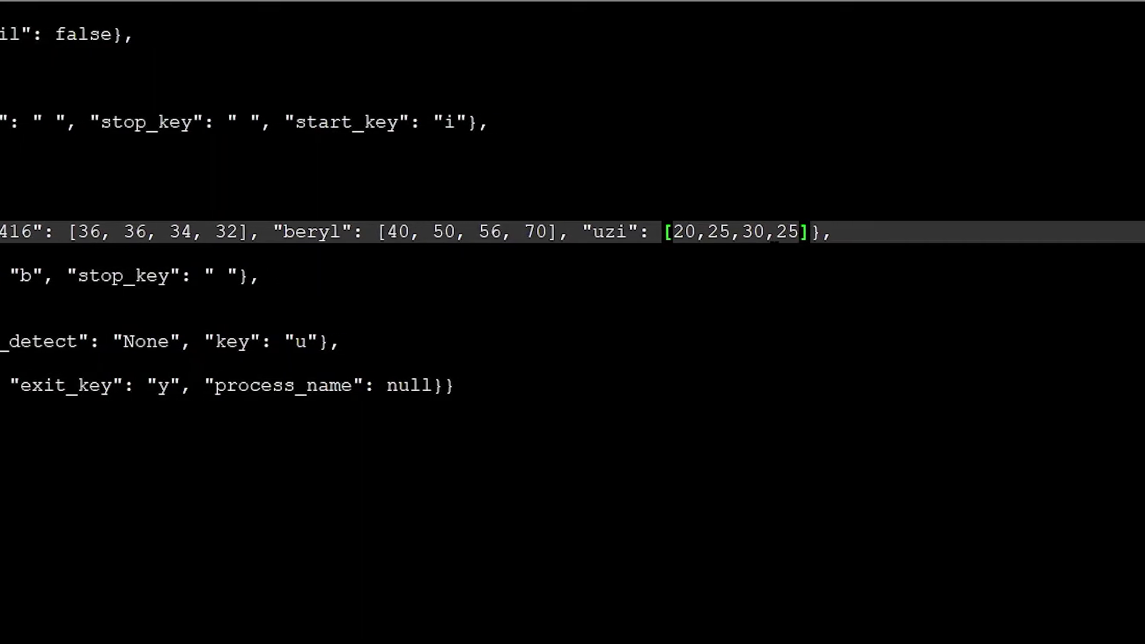
type(", ^\"")
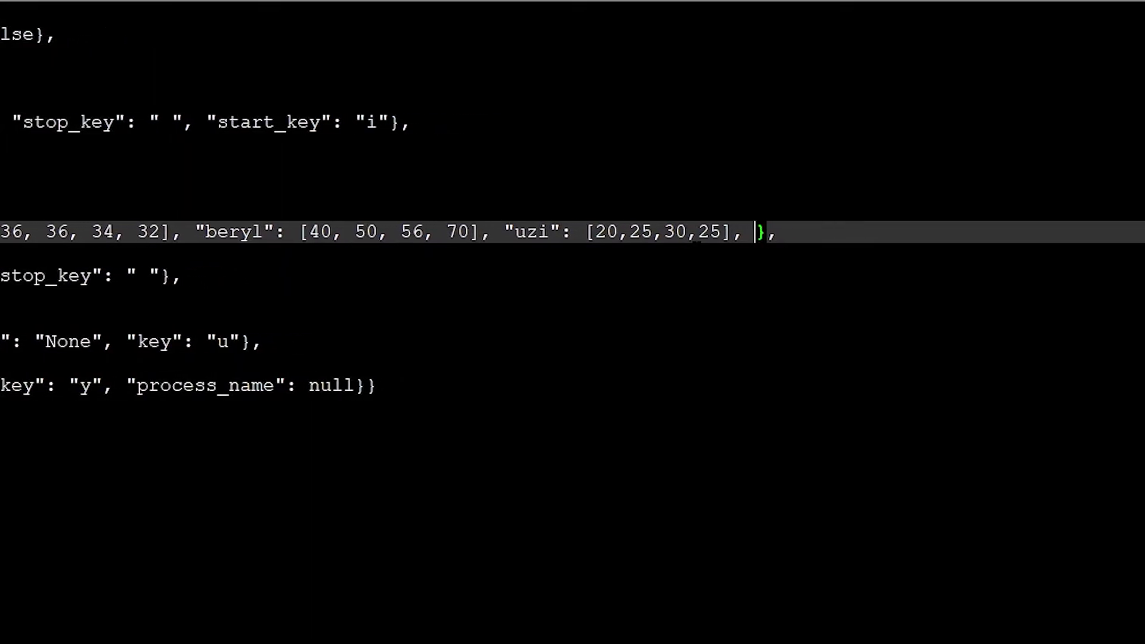
type("\"m")
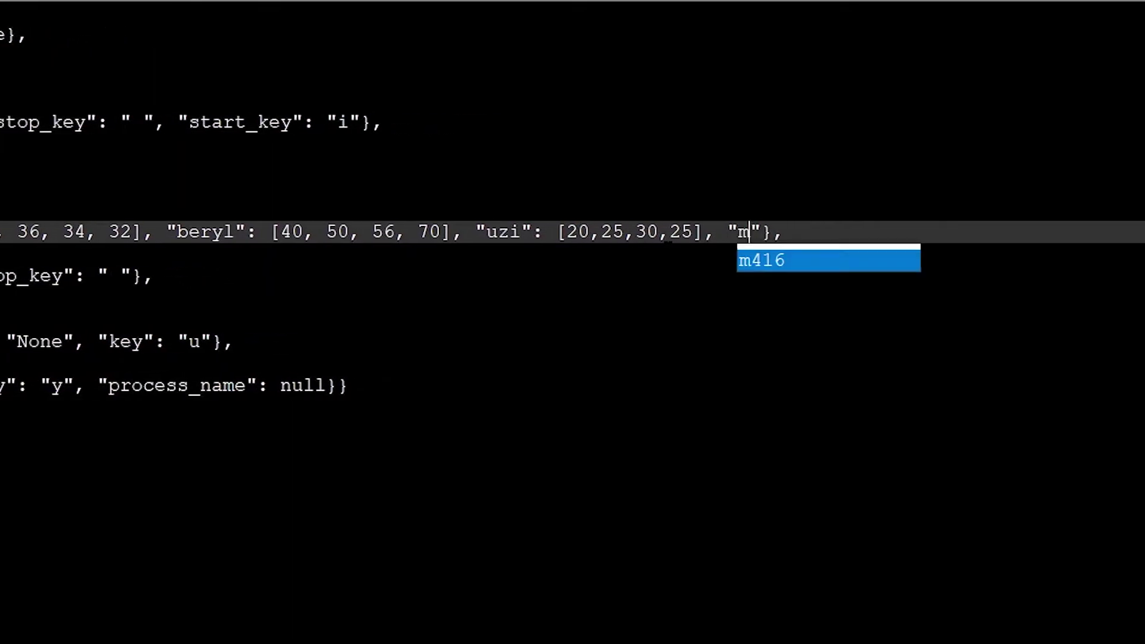
type("icro-uzi\":")
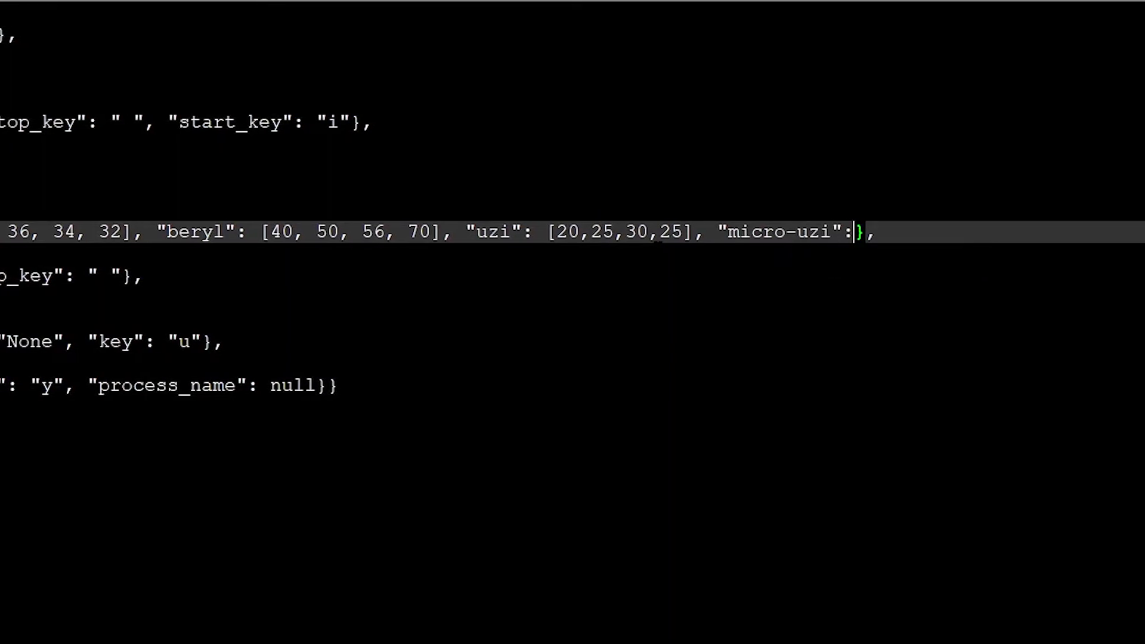
type("[]")
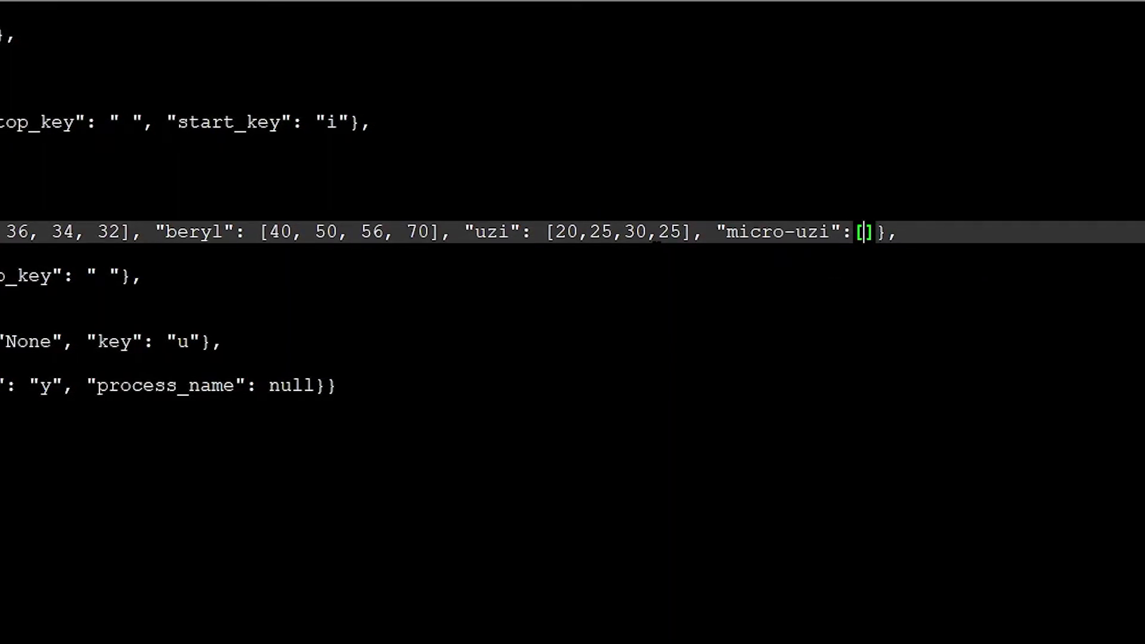
type("35,40,40")
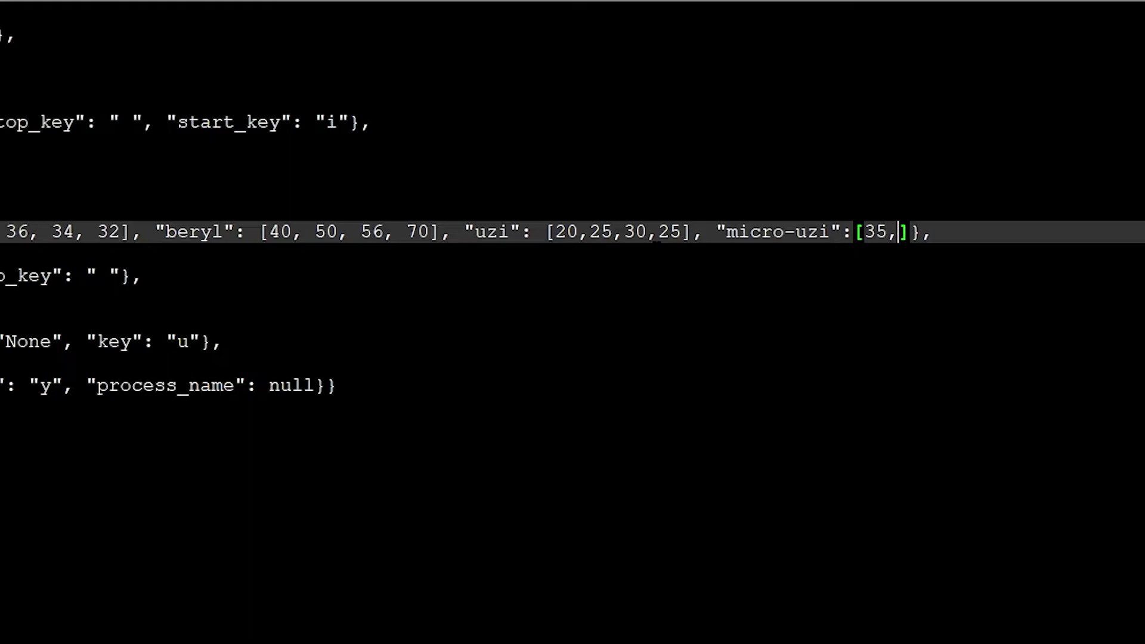
type(",35")
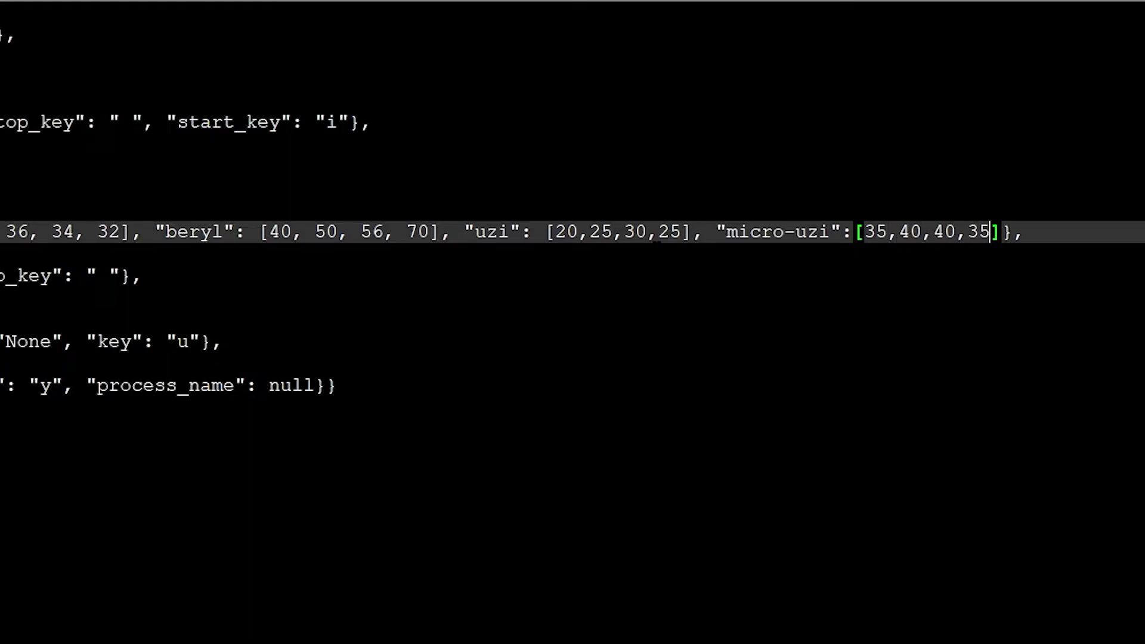
left_click(774, 188)
left_click(777, 232)
left_click_drag(866, 232, 978, 233)
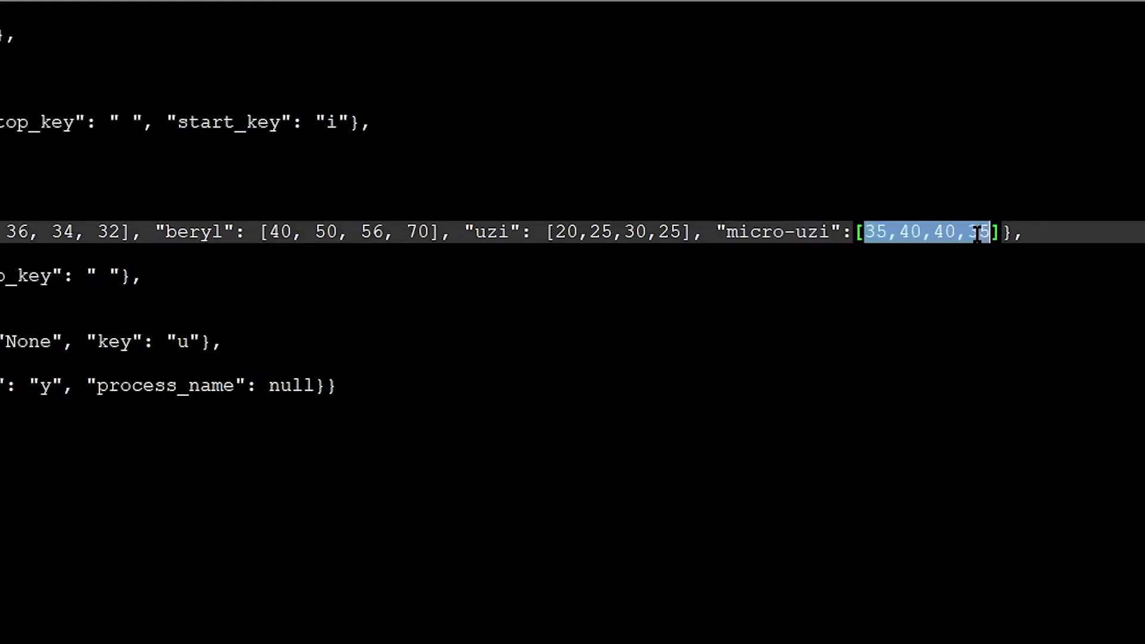
left_click(977, 254)
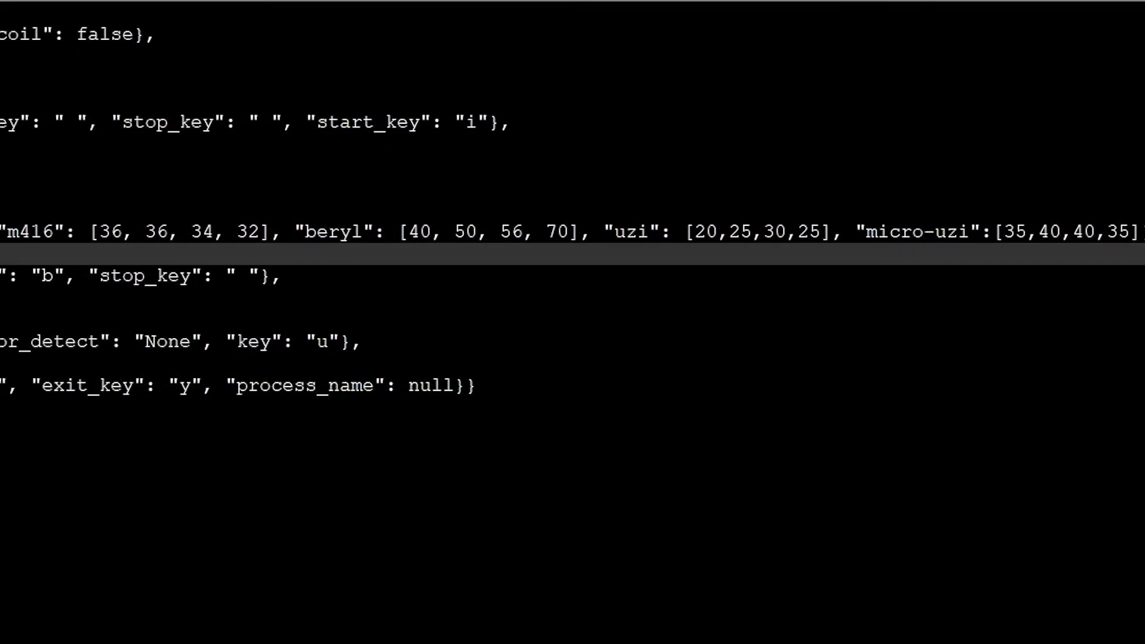
- Examine the random, start_key and stop_key options of the no-recoil settings
left_click_drag(171, 276, 127, 277)
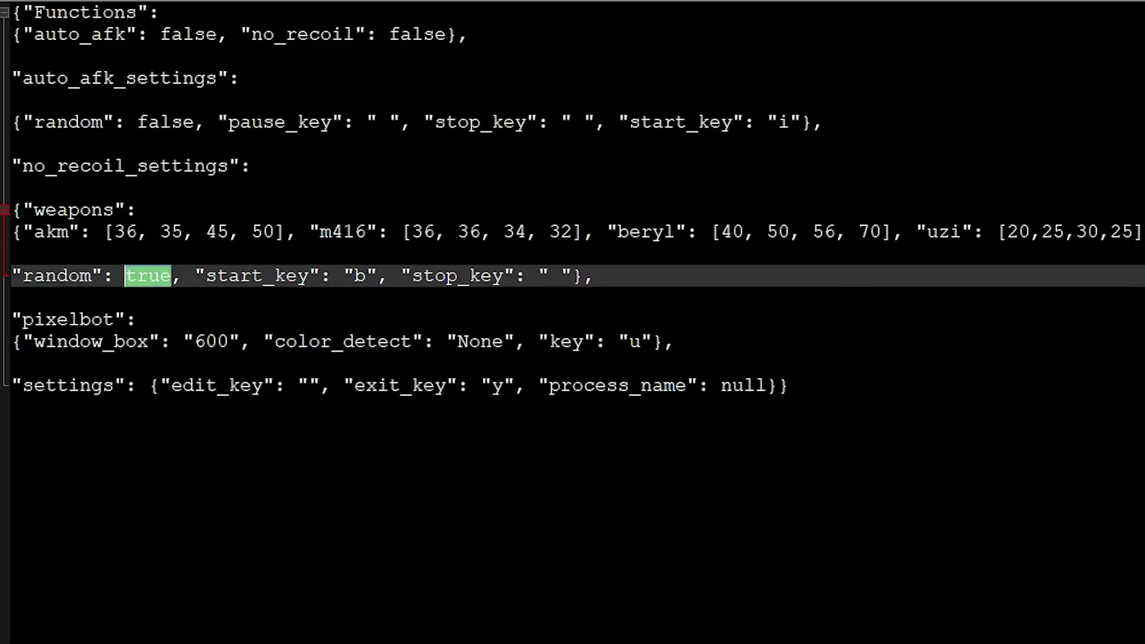
double_click(358, 276)
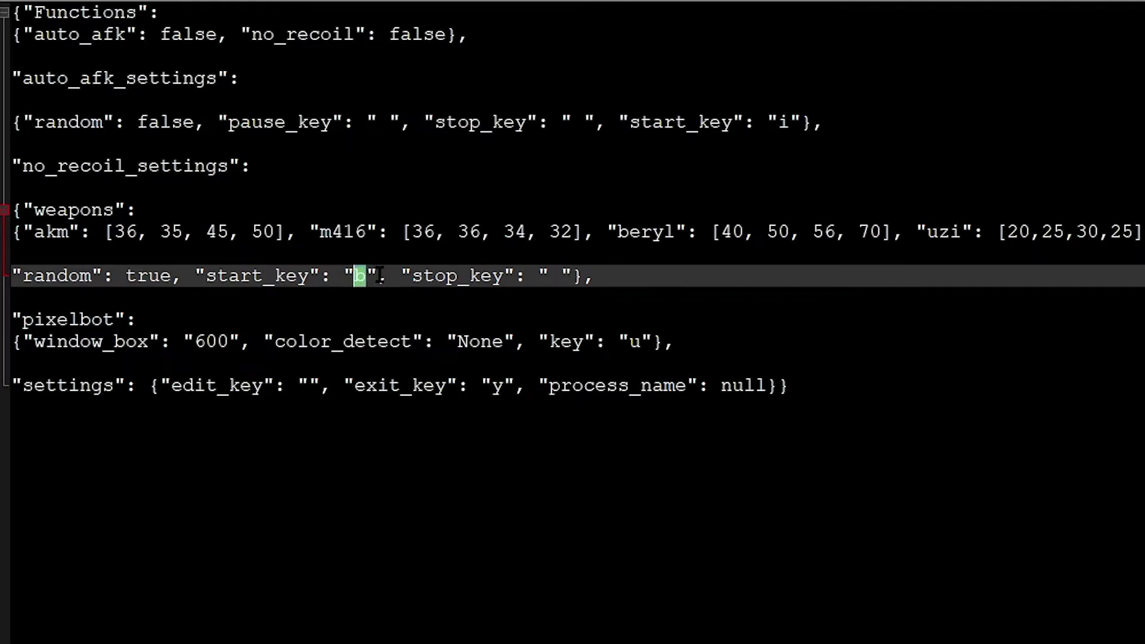
left_click_drag(263, 166, 12, 166)
double_click(359, 276)
left_click(559, 275)
- Examine the pixelbot section and the general settings line at the end of the configuration
left_click(695, 341)
left_click_drag(695, 341, 12, 320)
left_click(512, 361)
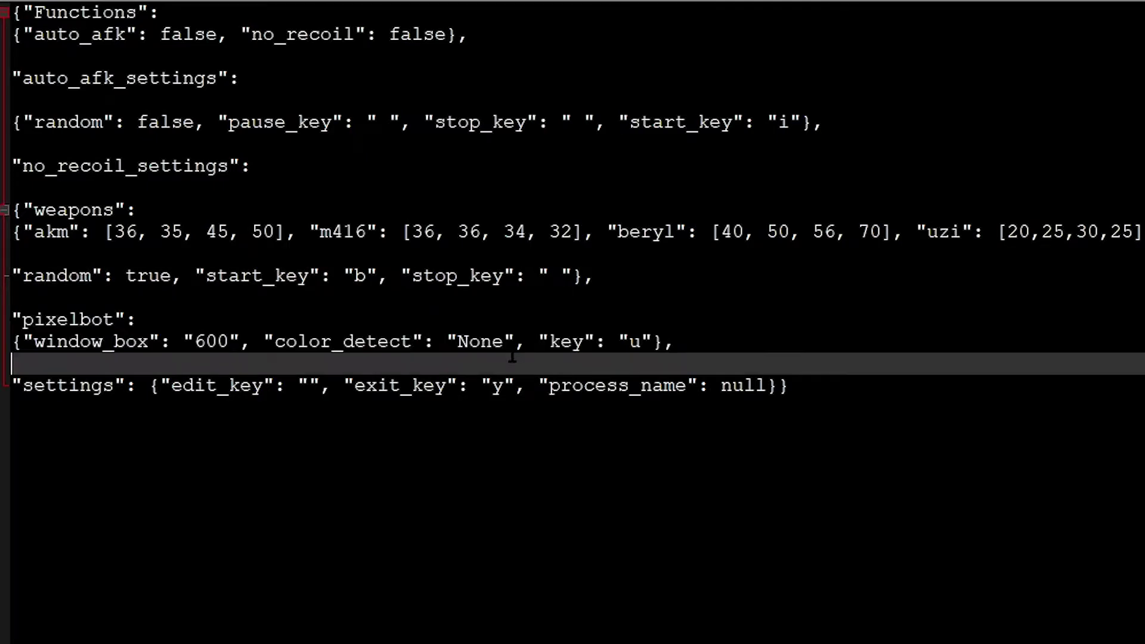
left_click(680, 342)
left_click_drag(680, 341, 12, 320)
left_click(785, 343)
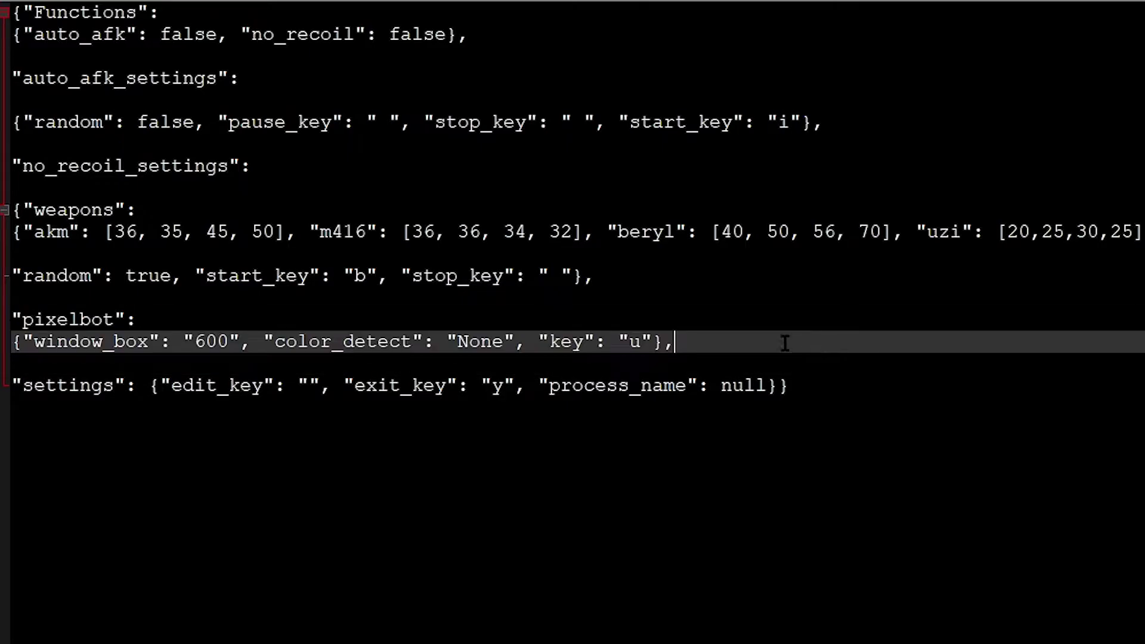
left_click_drag(791, 385, 12, 320)
left_click(392, 301)
left_click(533, 106)
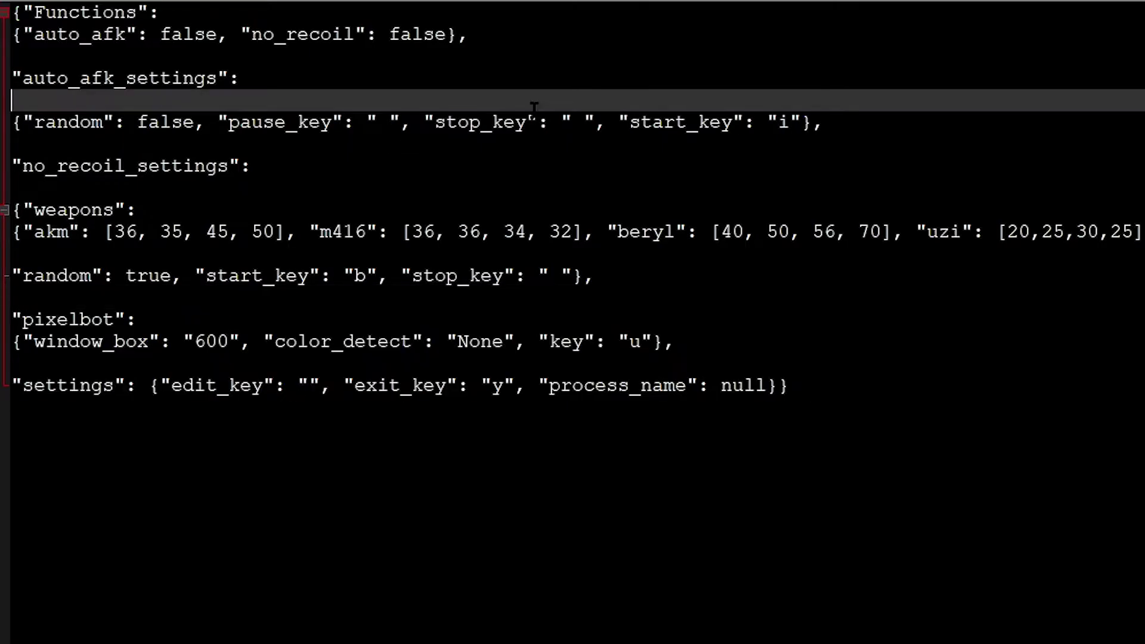
- Review the compatibility settings of overtuned.exe, checking the option to run the program as an administrator
left_click_drag(1050, 1, 1143, 1)
left_click_drag(1067, 5, 1141, 0)
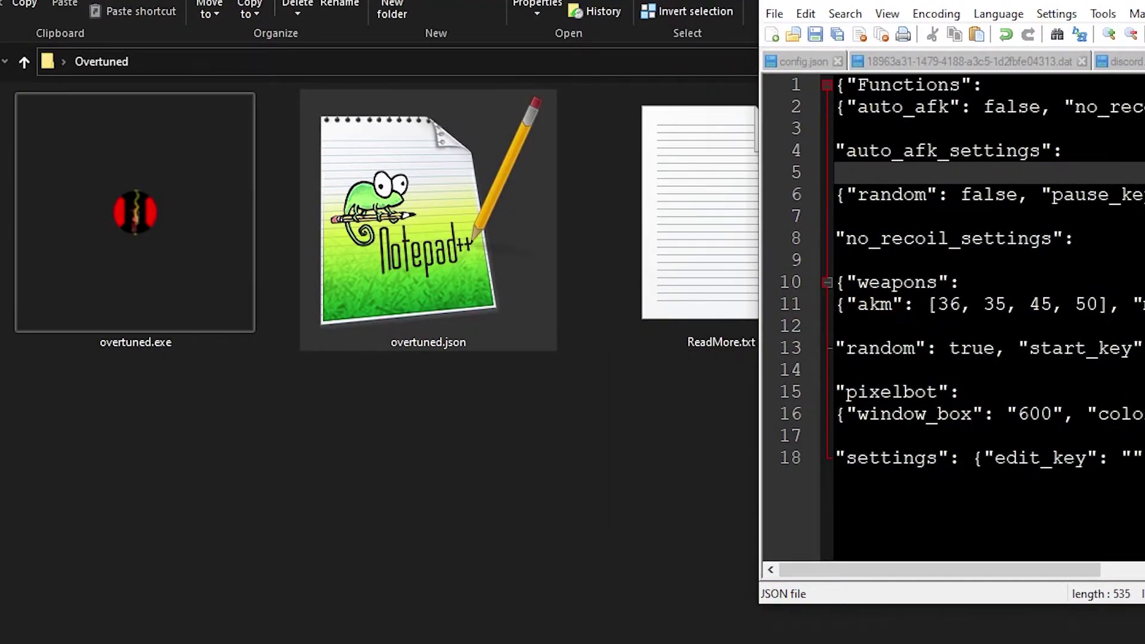
left_click(129, 268)
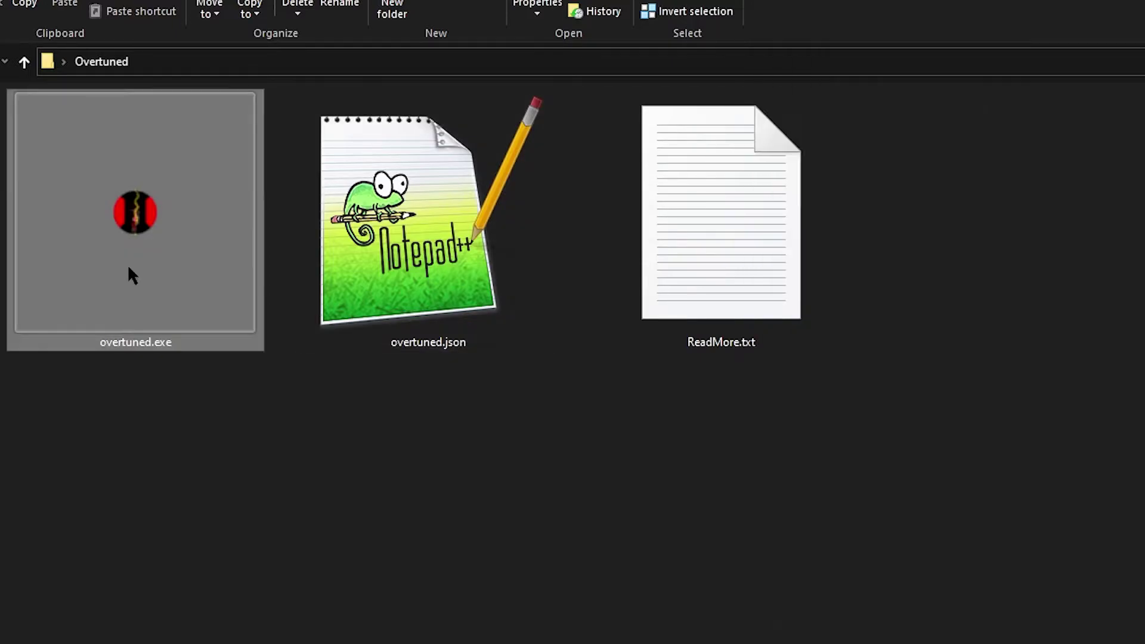
right_click(175, 203)
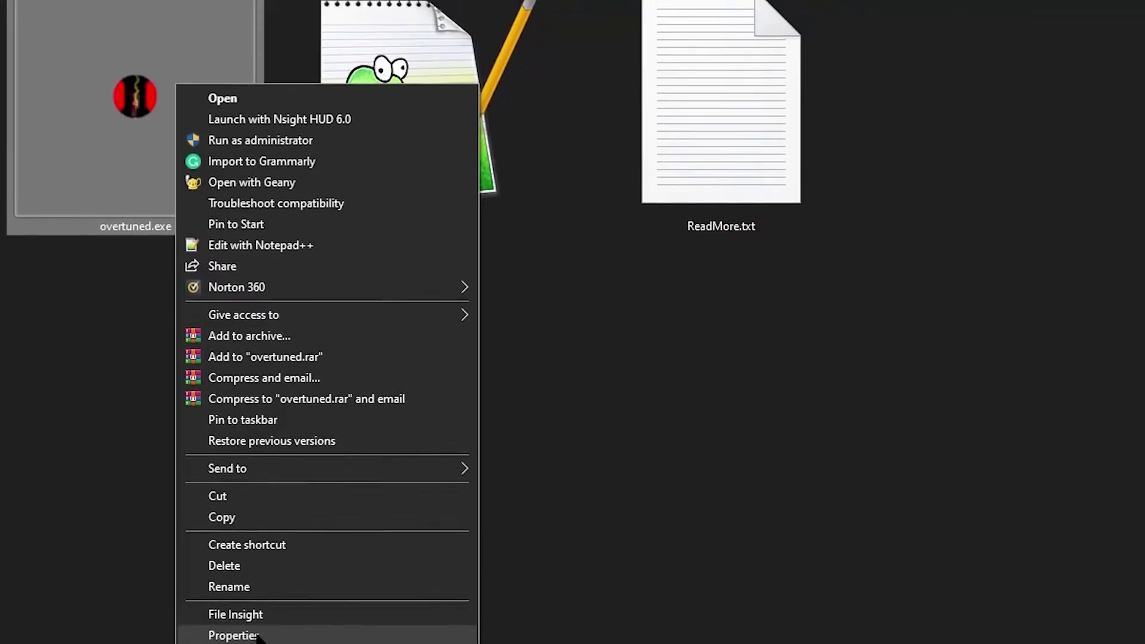
left_click(251, 636)
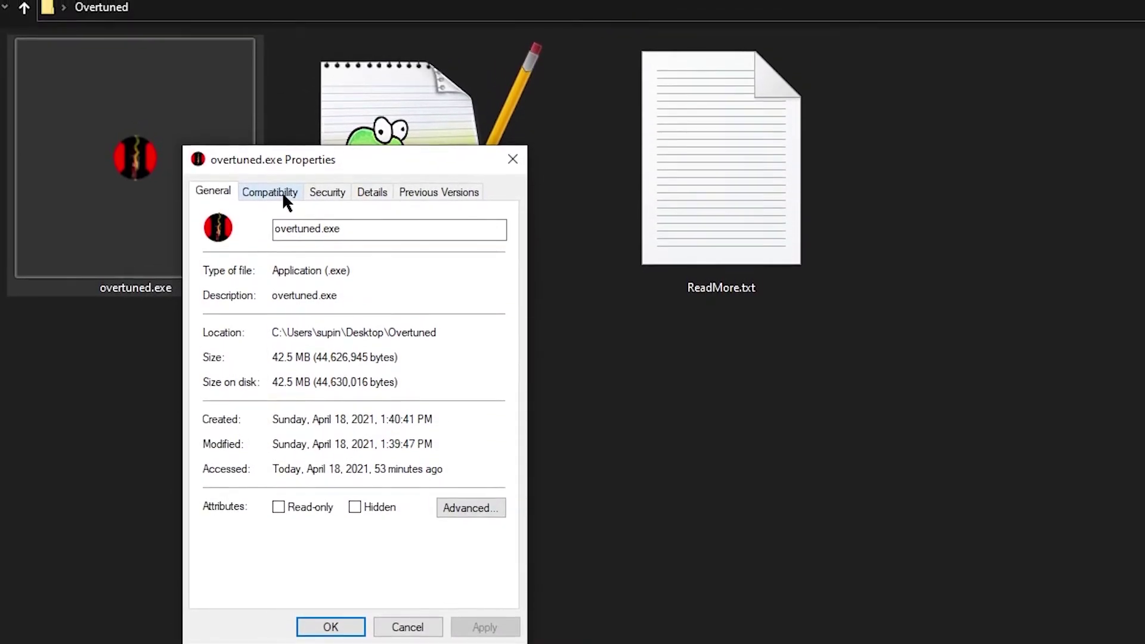
left_click(282, 191)
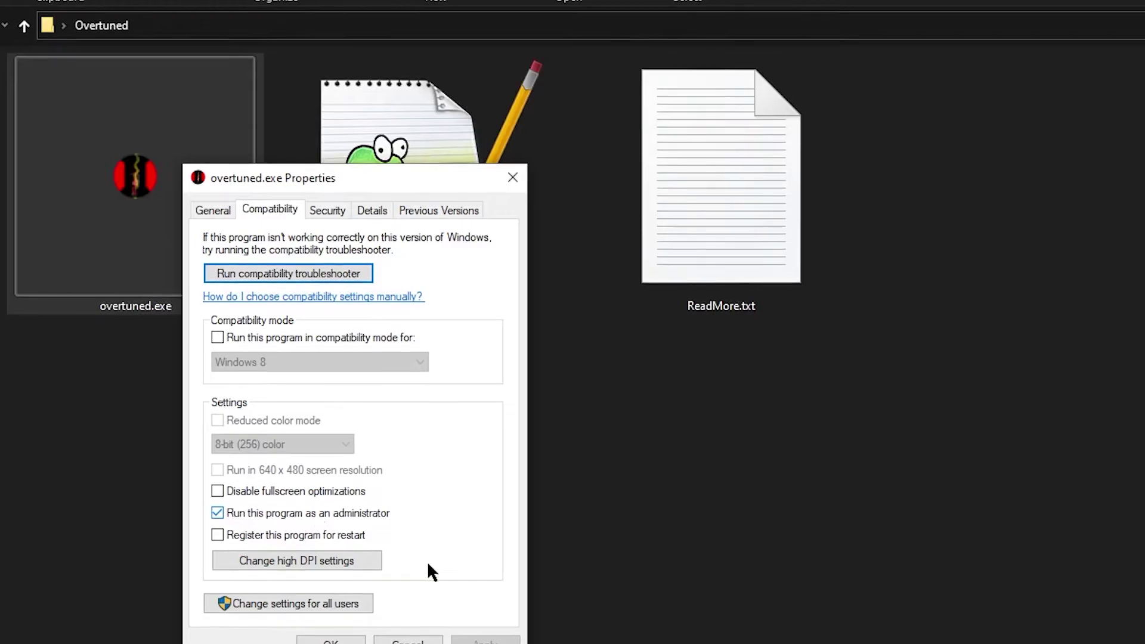
left_click(331, 640)
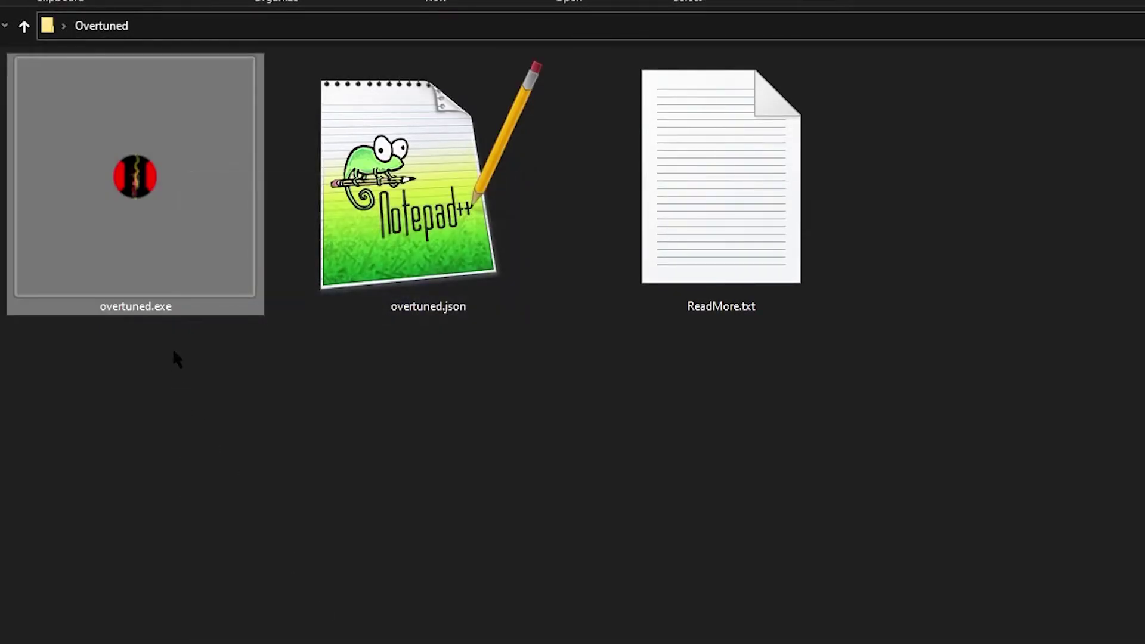
- Launch overtuned.exe and compare its No Recoil key and gun list with the start_key and weapons entries in overtuned.json
double_click(169, 264)
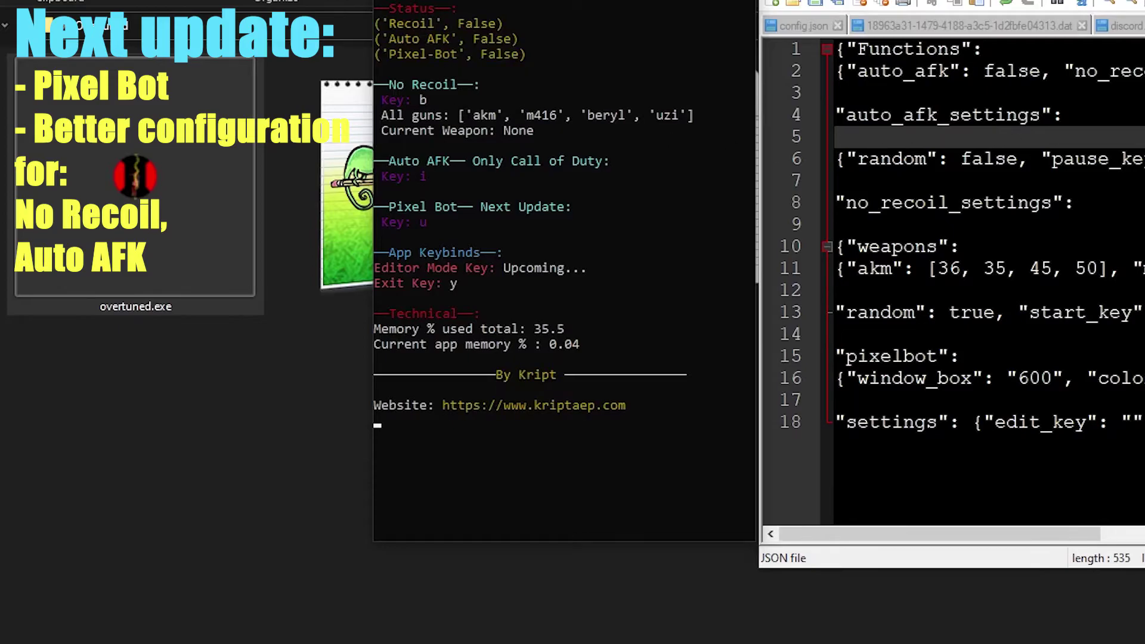
left_click_drag(1086, 203, 833, 203)
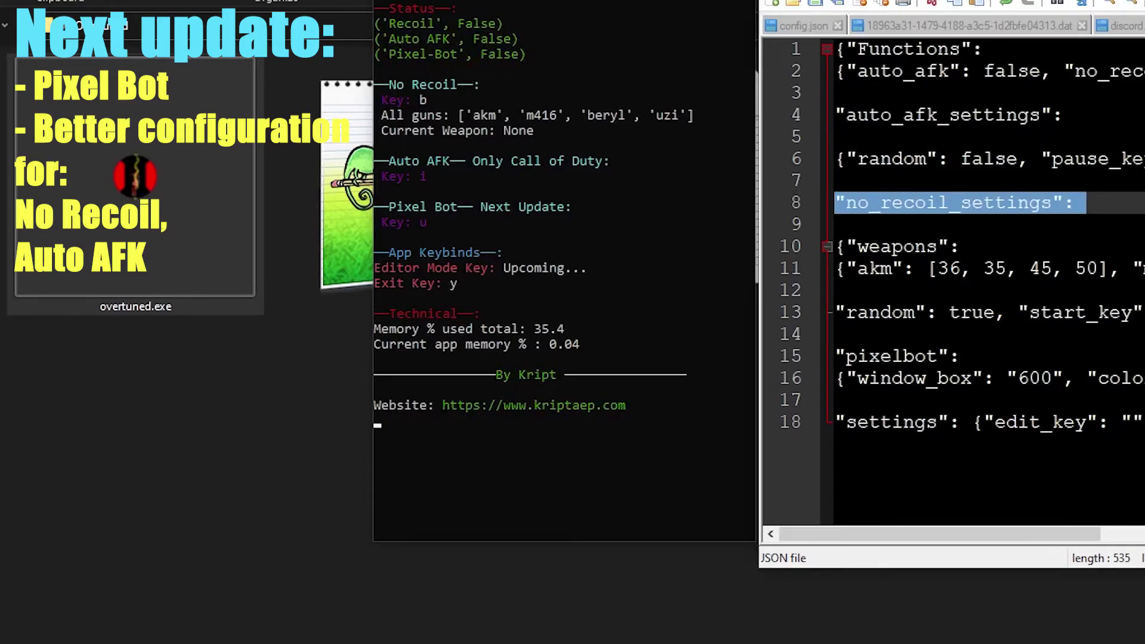
left_click_drag(1142, 312, 1018, 312)
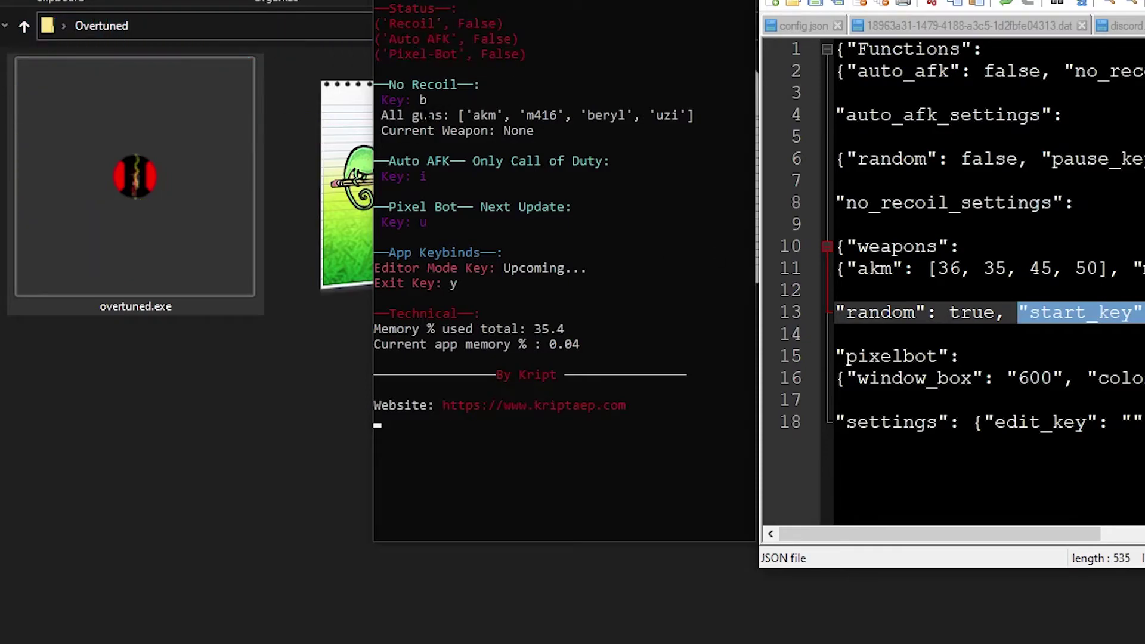
left_click_drag(846, 268, 1144, 268)
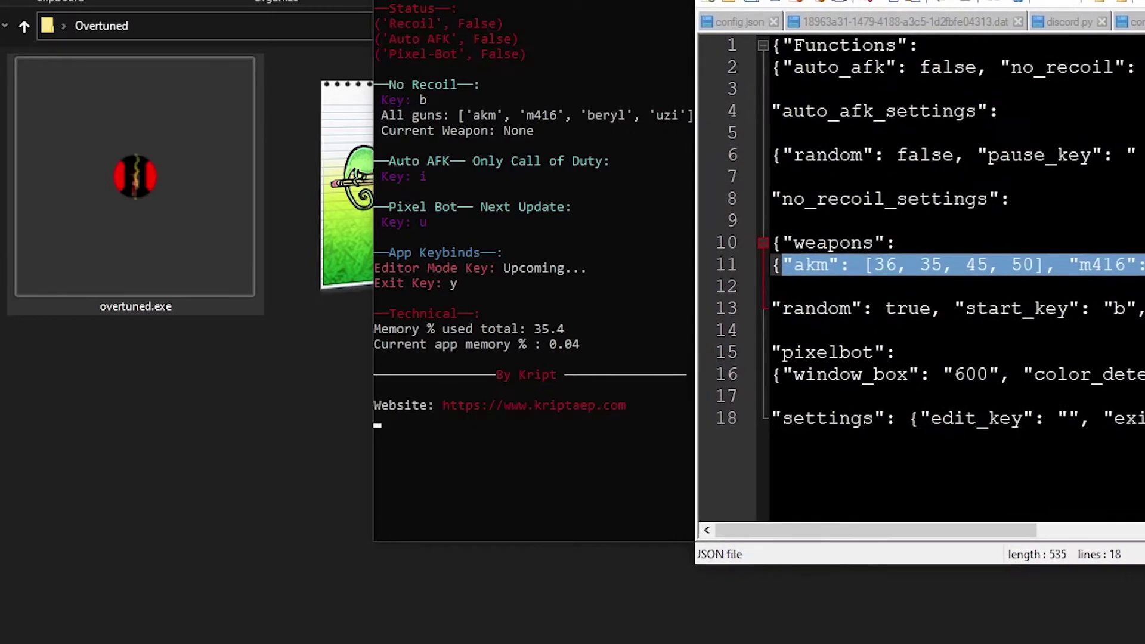
- Check the end of the weapons list in overtuned.json and relaunch overtuned.exe with the current configuration
left_click(1066, 518)
mouse_move(995, 529)
left_mouse_down()
mouse_move(1110, 526)
mouse_move(991, 526)
left_mouse_up()
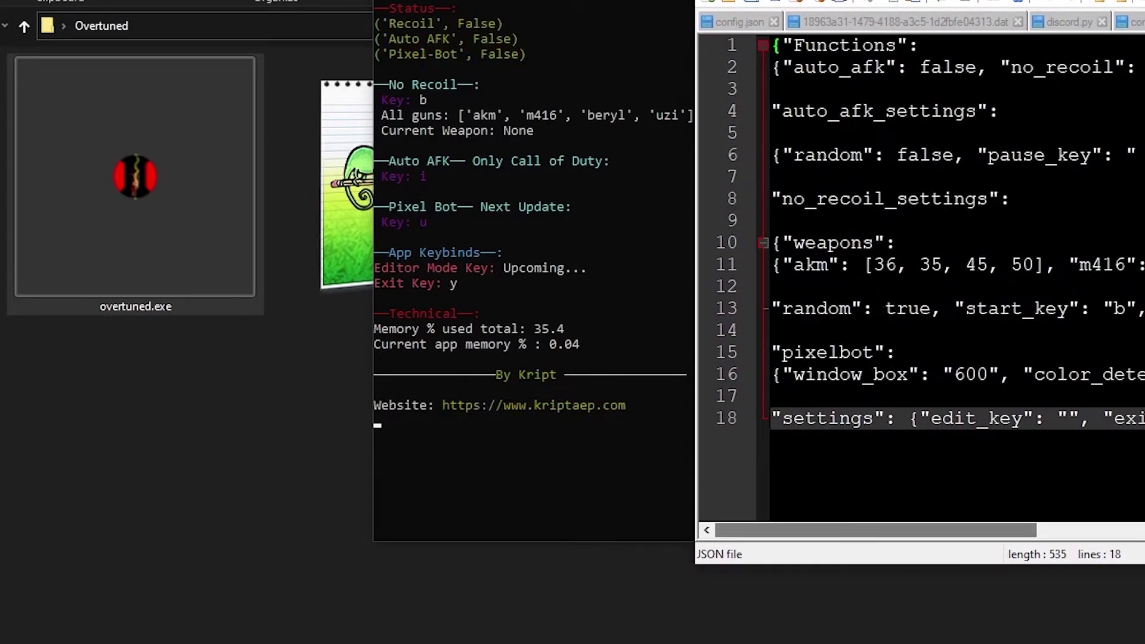
scroll(925, 535, "right", 8)
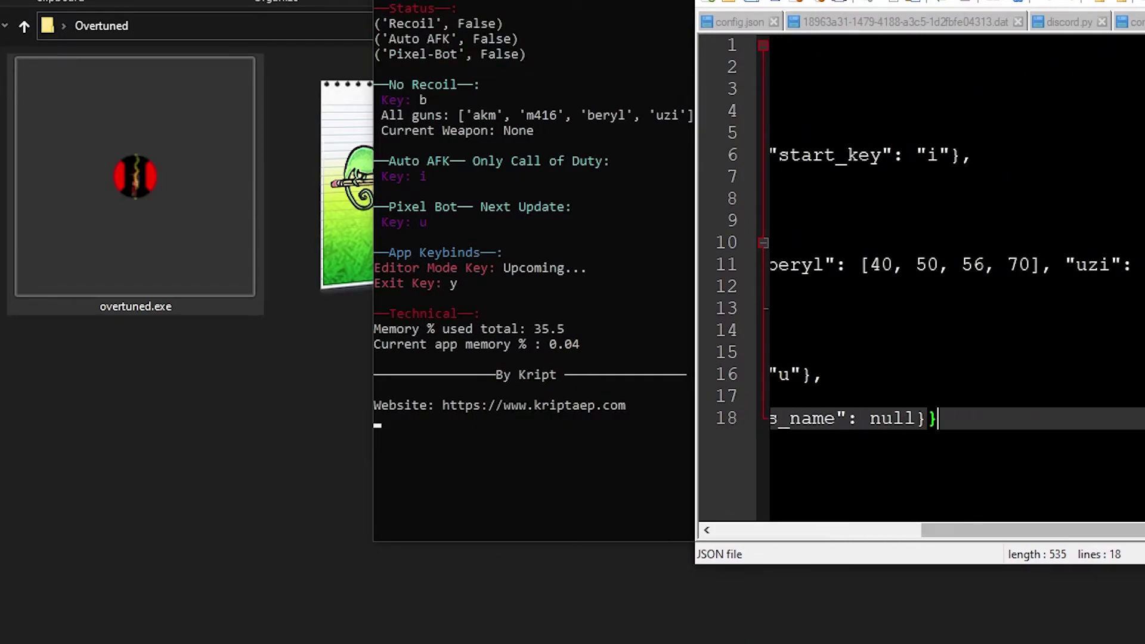
left_click_drag(1032, 530, 1054, 530)
left_click_drag(921, 1, 984, 0)
left_click(1008, 124)
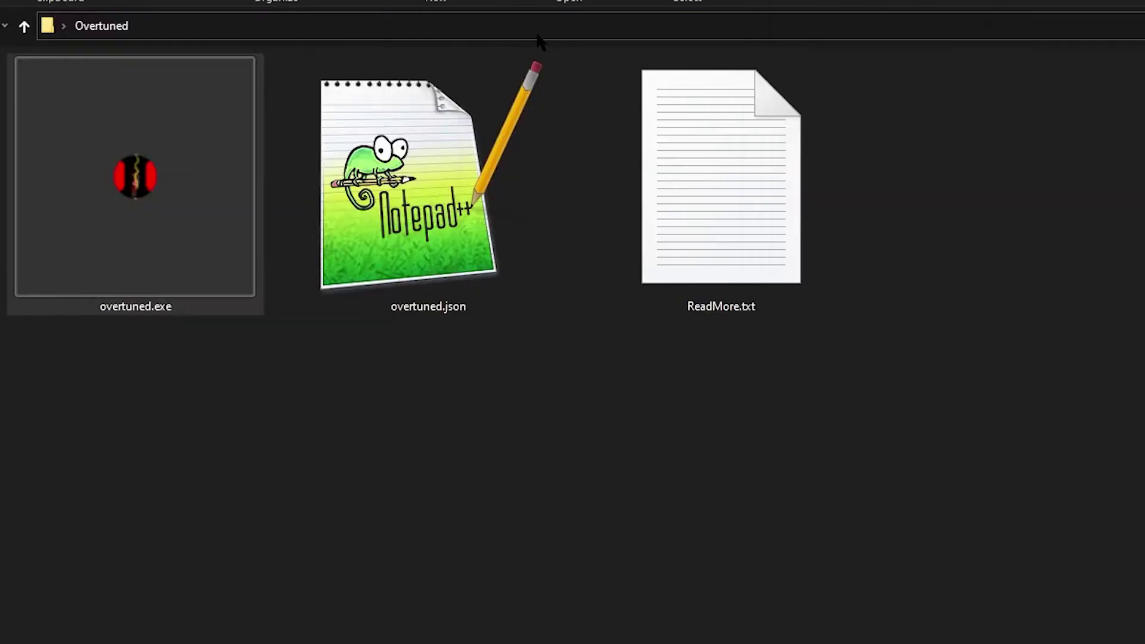
left_click(541, 30)
key("Escape")
key("Return")
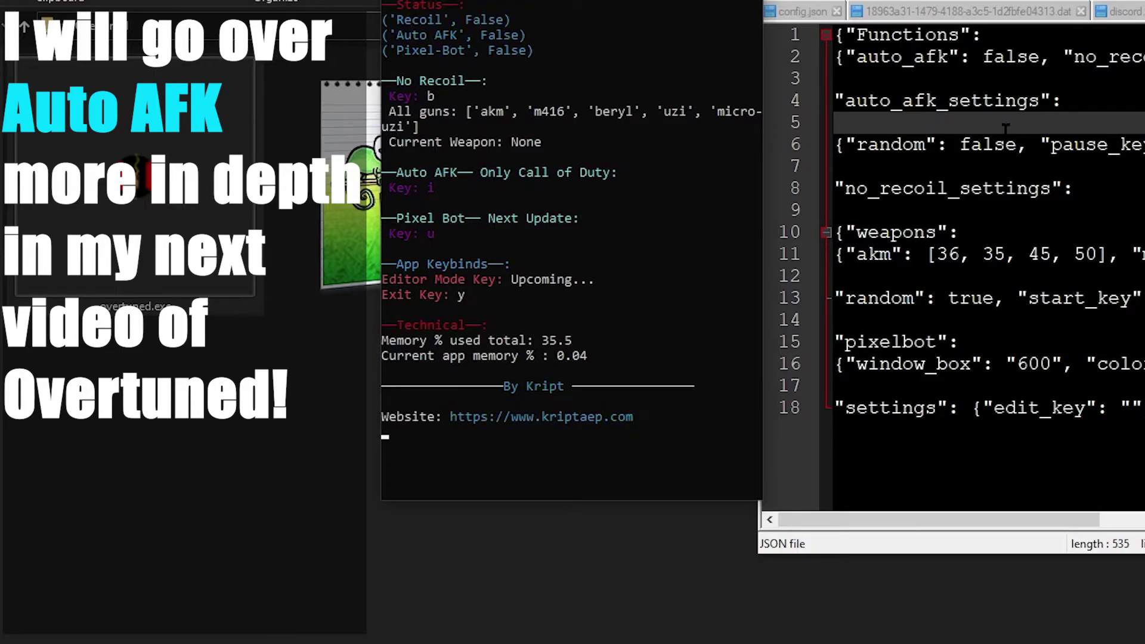
- Examine the auto_afk_settings section and the general settings line in overtuned.json
left_click_drag(1128, 102, 838, 80)
left_click(1111, 153)
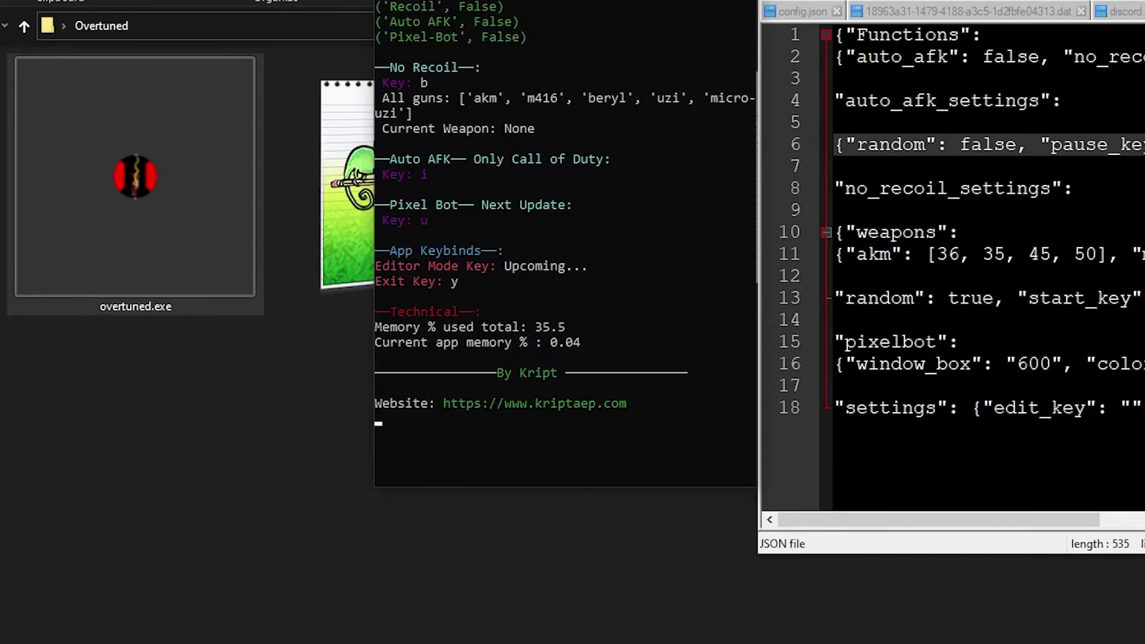
left_click(1131, 407)
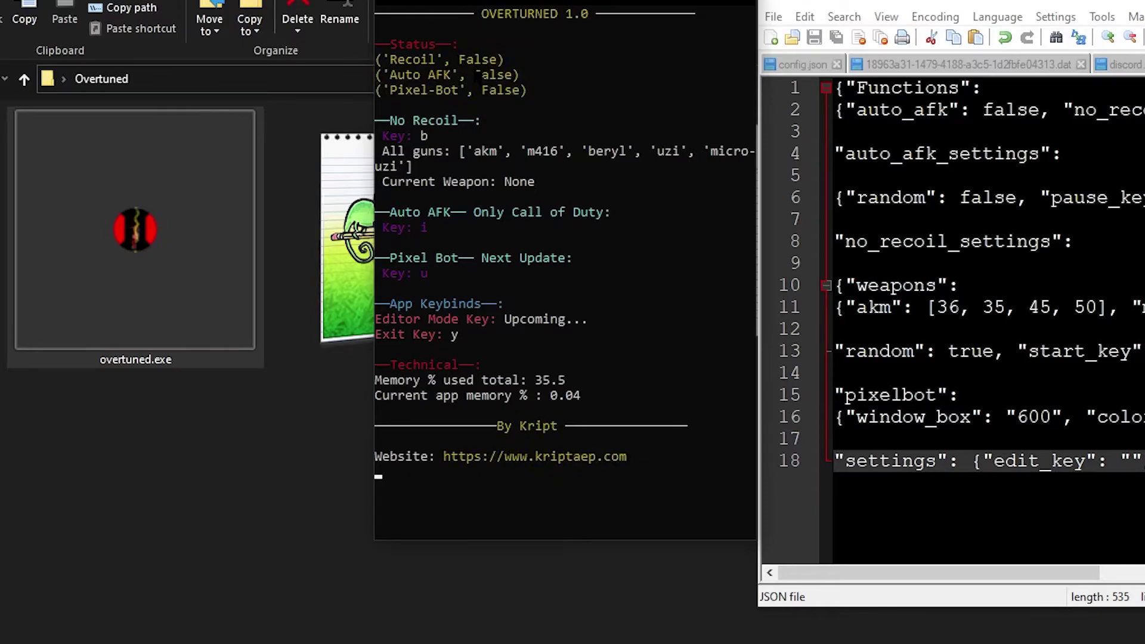
- Toggle the No Recoil function on and off repeatedly in the running Overtuned console
key("b")
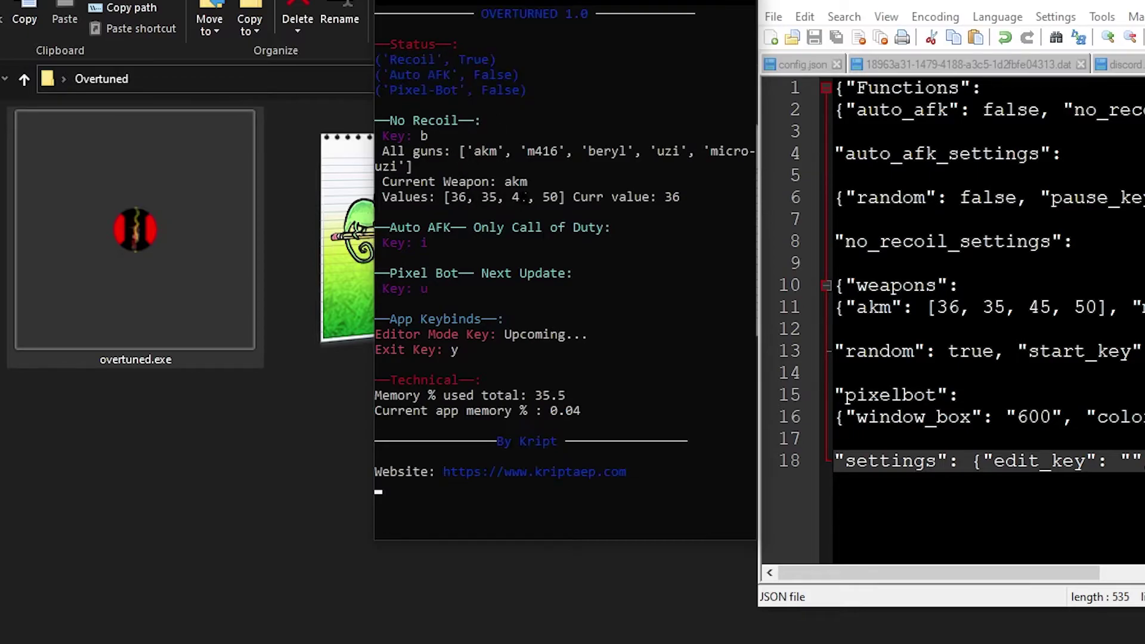
key("b")
key("b")
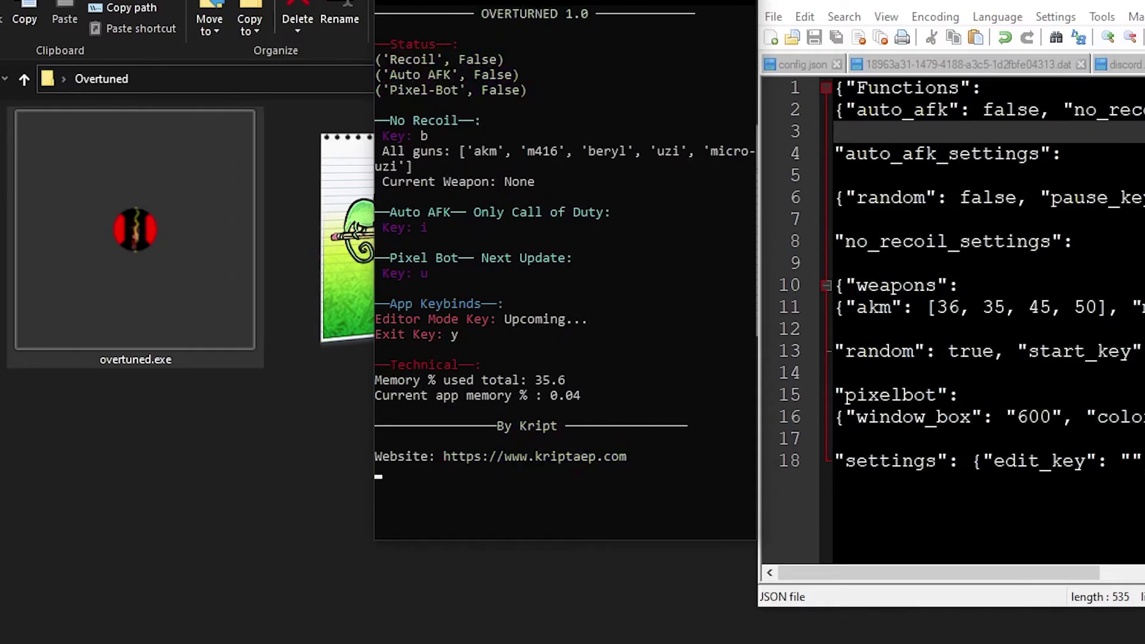
left_click_drag(418, 2, 418, 12)
key("b")
key("b")
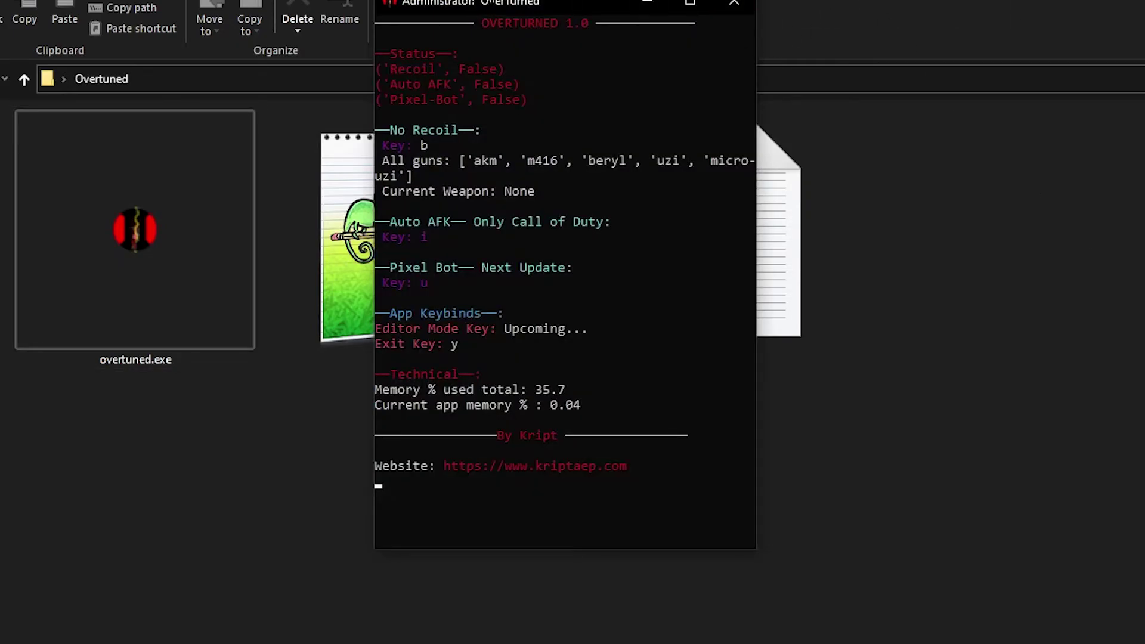
- Reposition the Overtuned console, enable No Recoil, and exit the program with its assigned exit key
left_click_drag(502, 2, 605, 21)
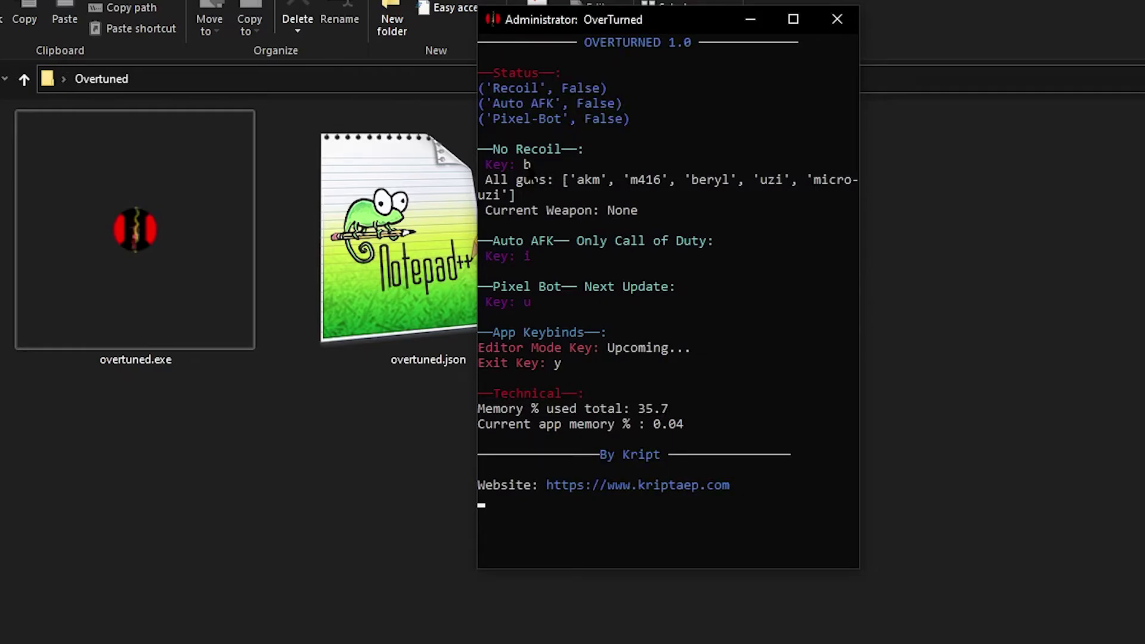
key("b")
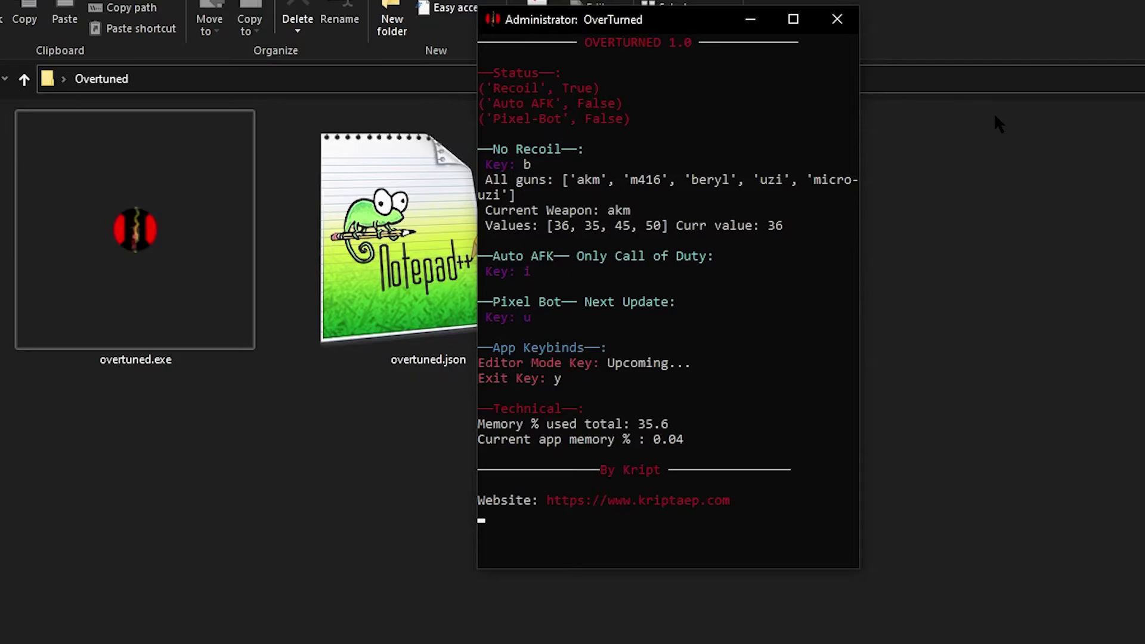
key("y")
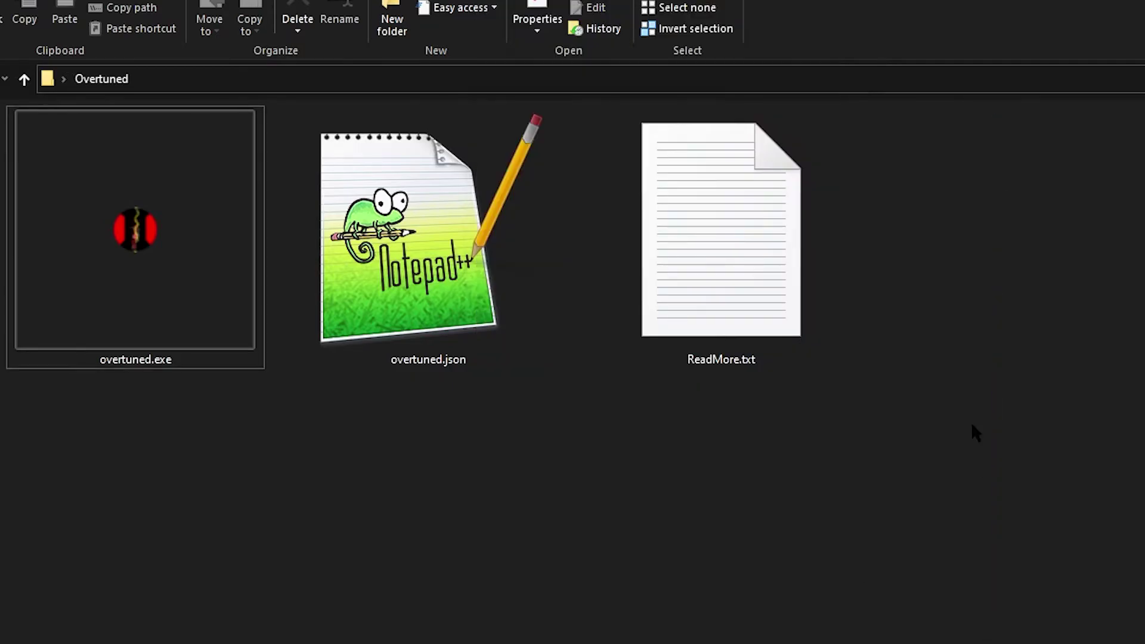
- Relaunch overtuned.exe, enable No Recoil, and switch the current weapon through m416, beryl and uzi to micro-uzi
left_click_drag(956, 136, 961, 519)
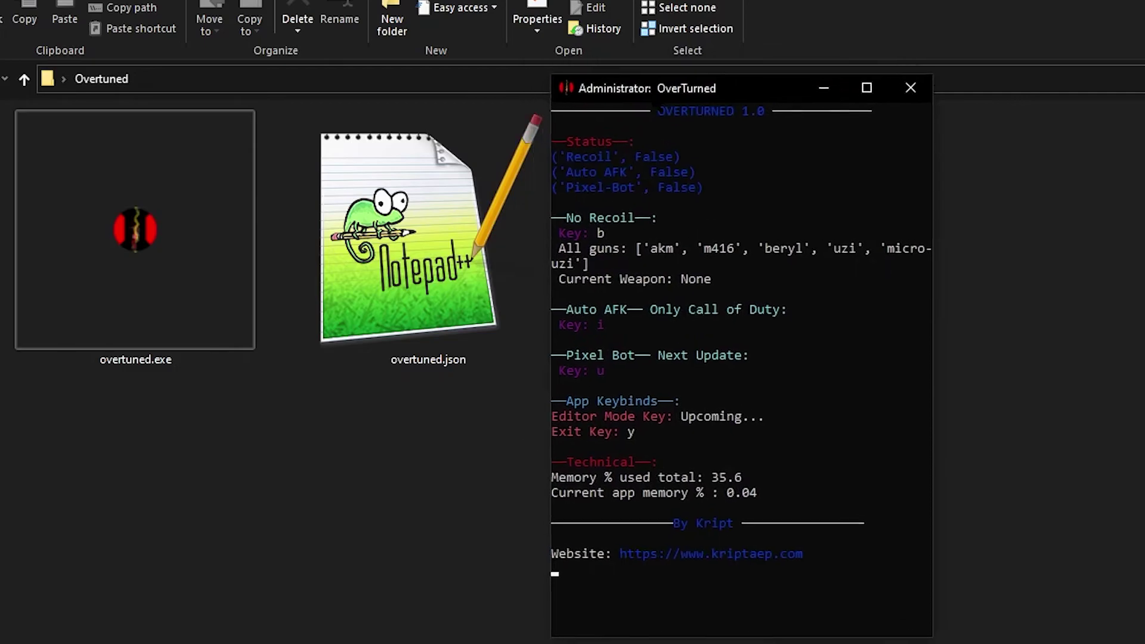
key("b")
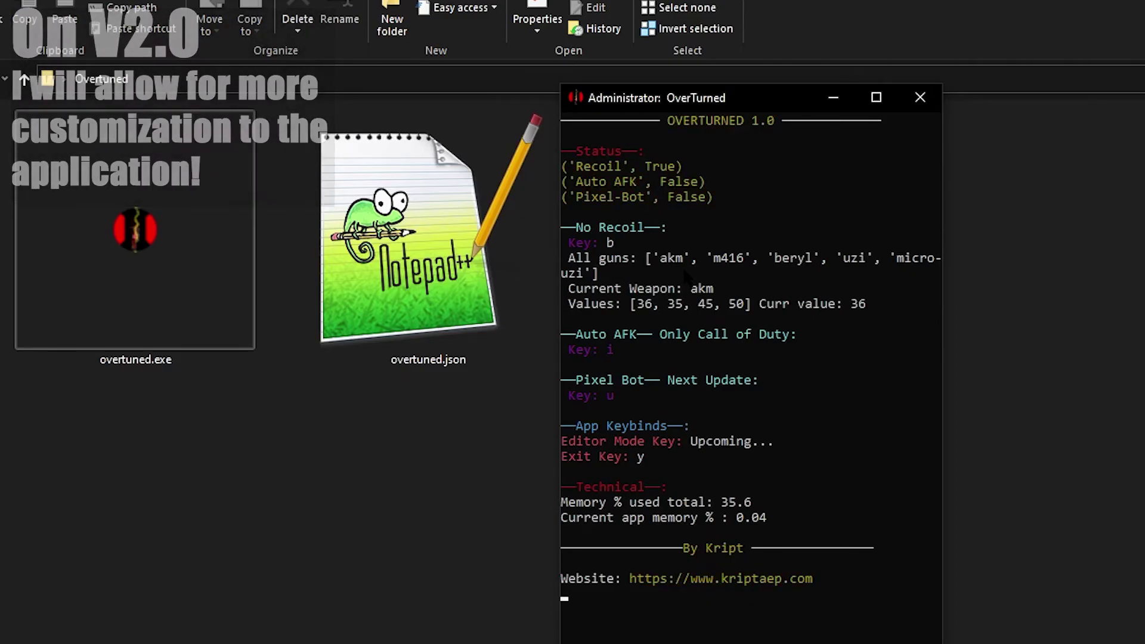
key("Right")
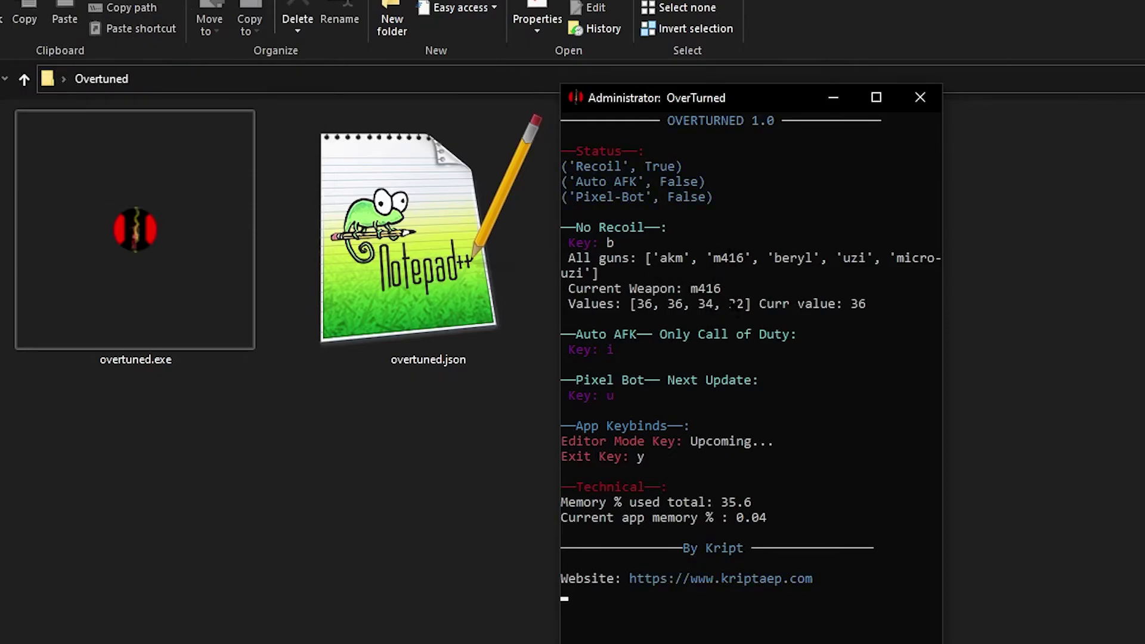
key("3")
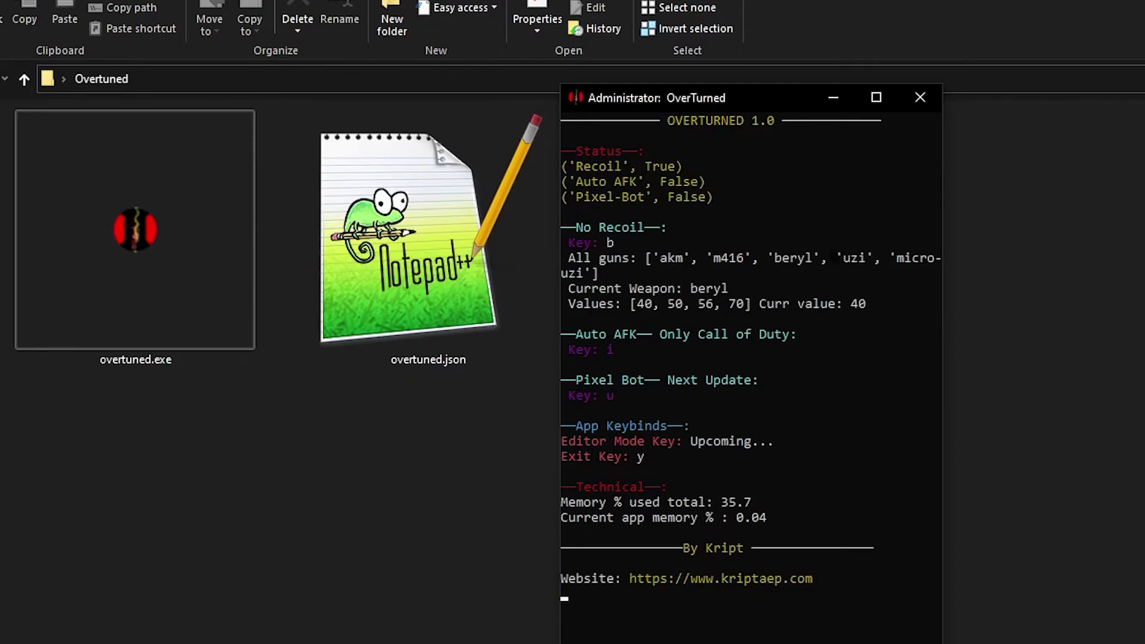
key("4")
key("5")
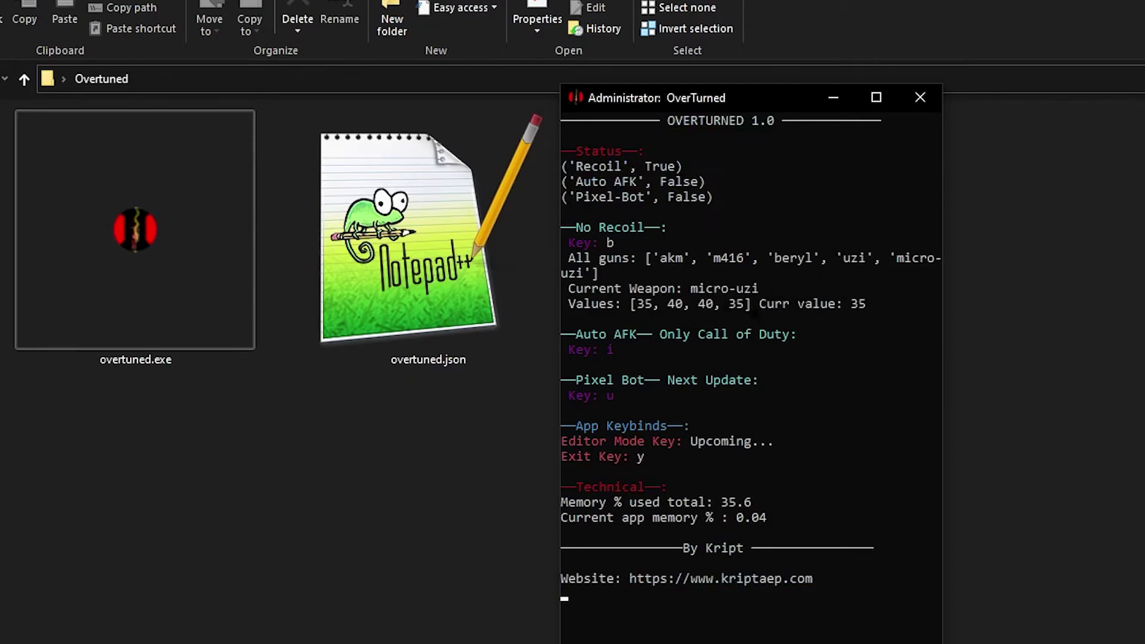
- Cycle the current weapon through akm, m416, beryl and uzi, and turn No Recoil off
key("1")
key("2")
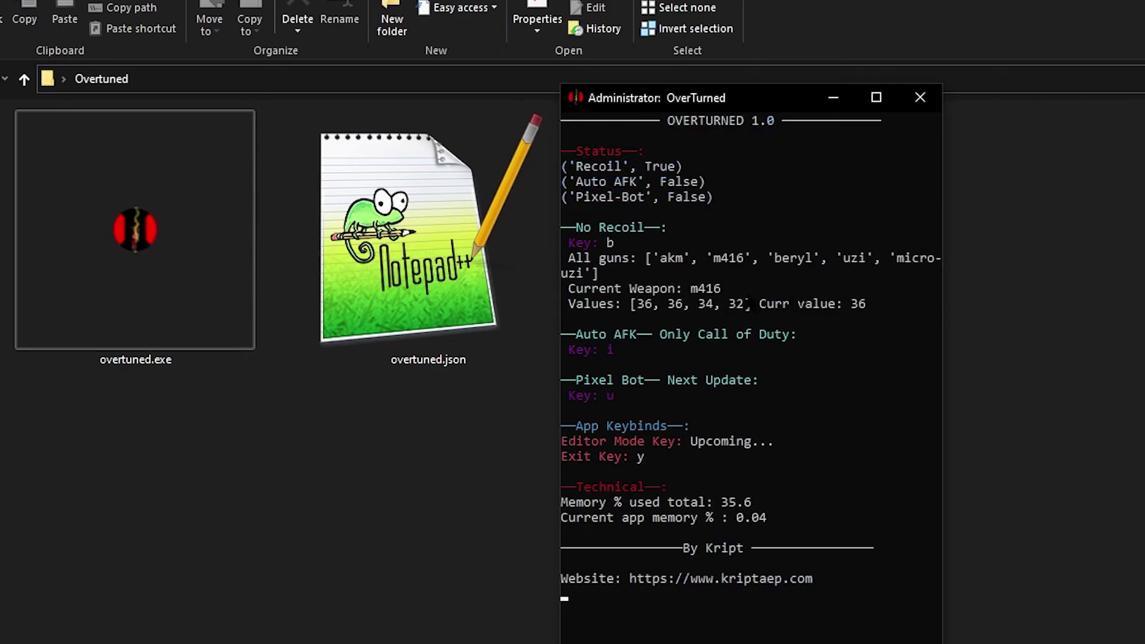
key("3")
key("4")
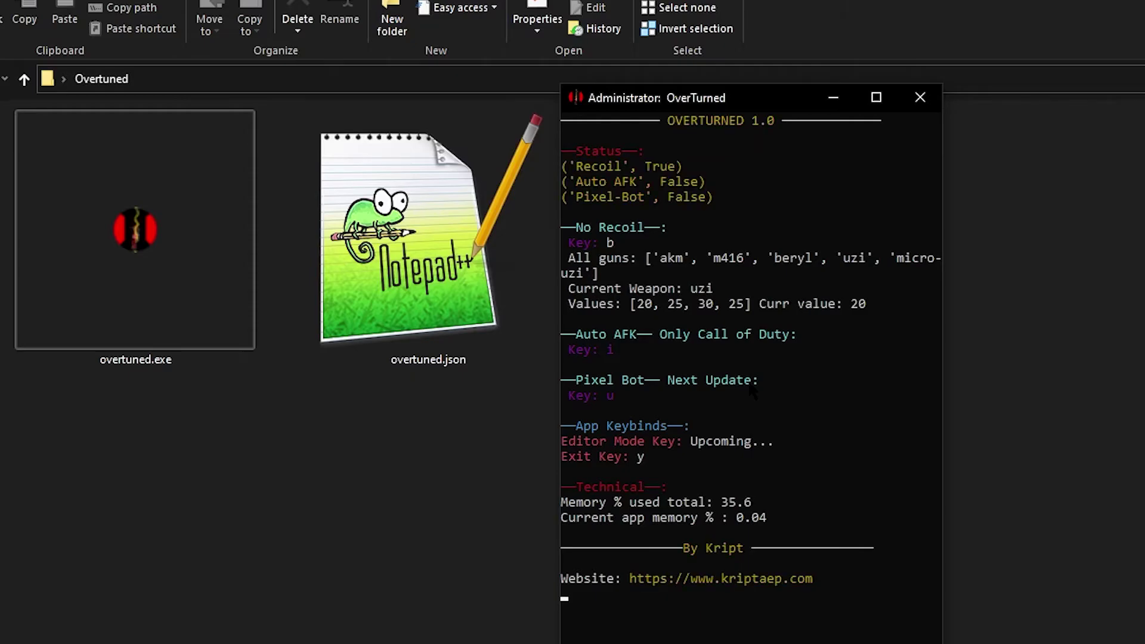
key("b")
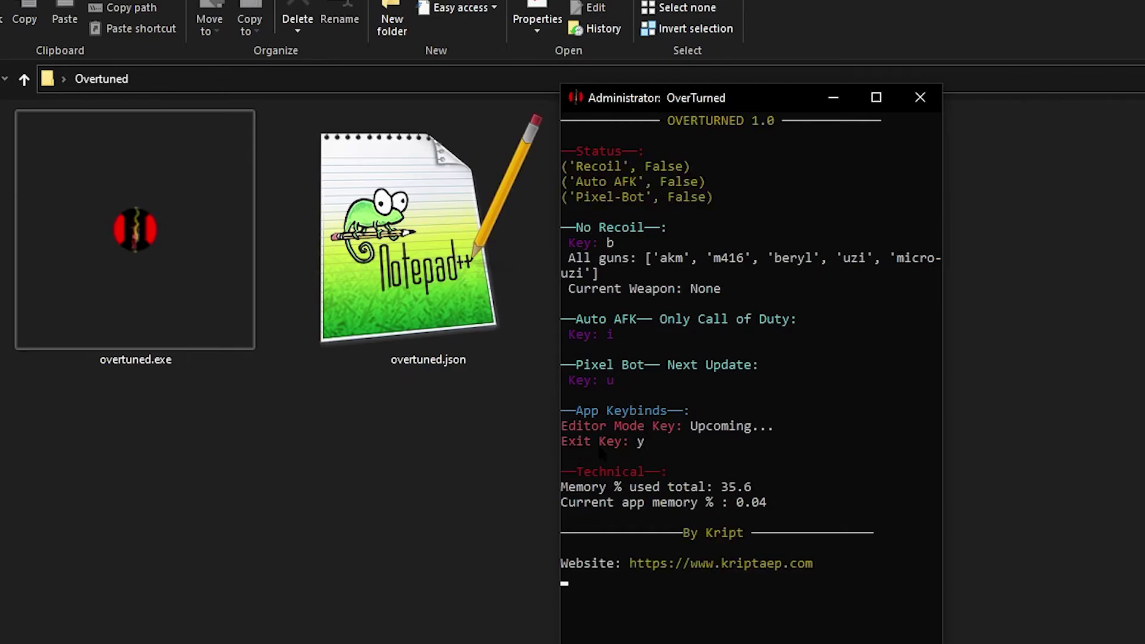
left_click_drag(697, 97, 753, 122)
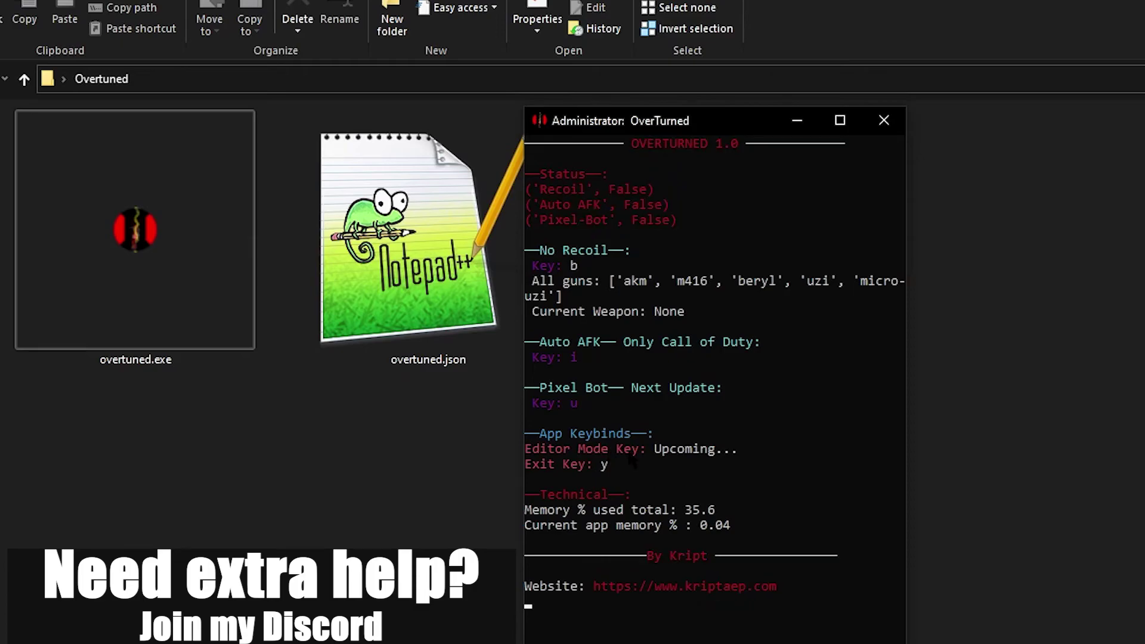
left_click(574, 512)
left_click(651, 498)
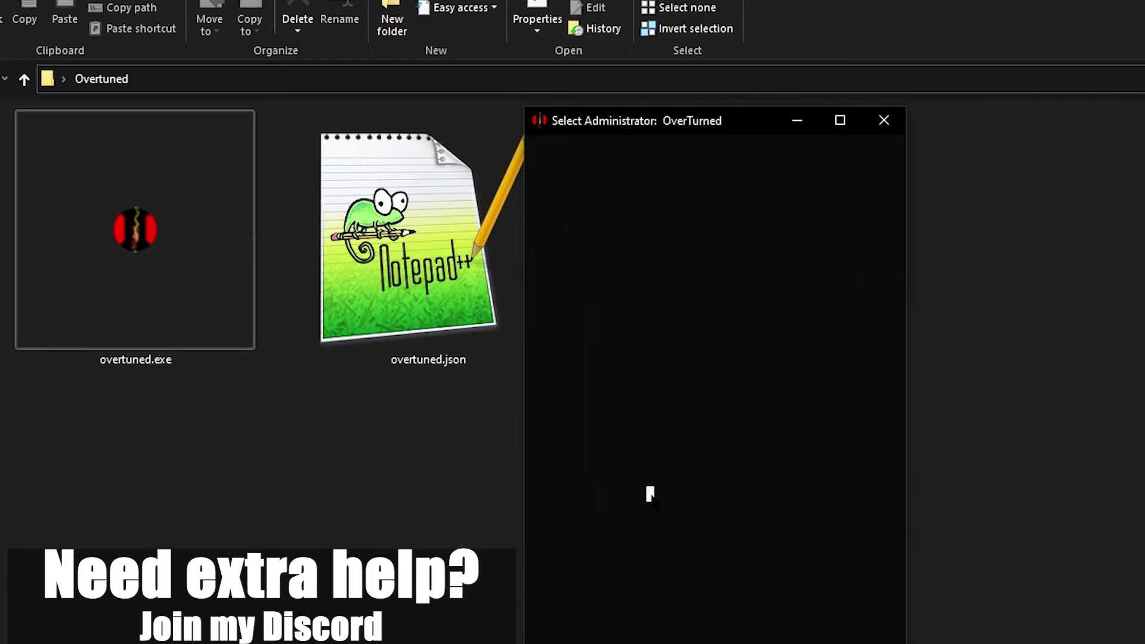
right_click(651, 496)
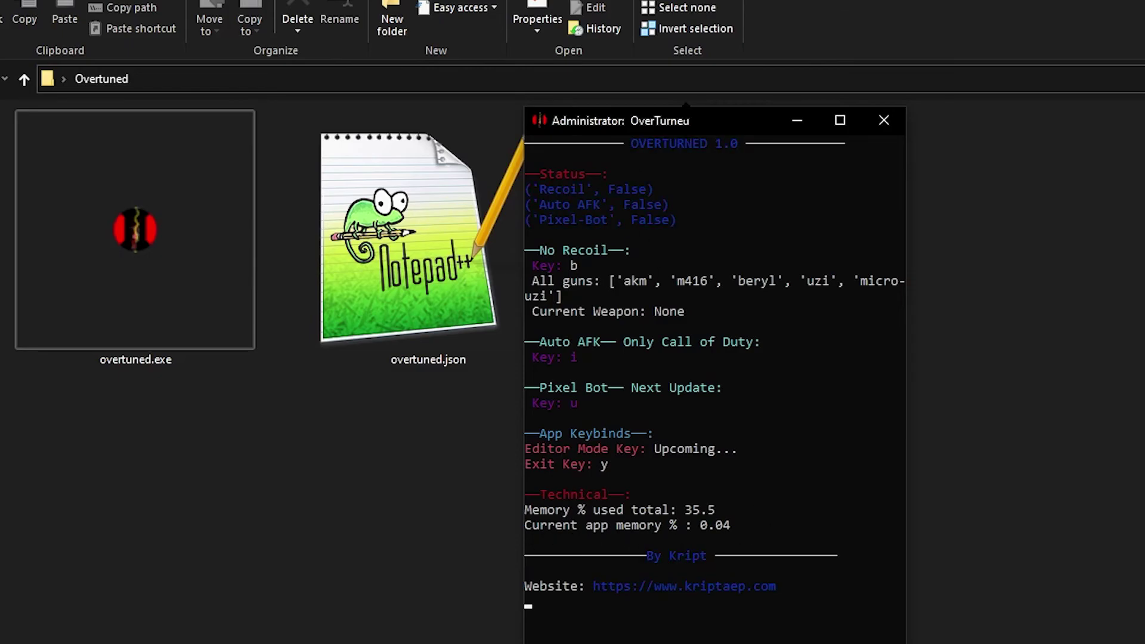
mouse_move(690, 132)
left_mouse_down()
mouse_move(676, 139)
mouse_move(712, 126)
left_mouse_up()
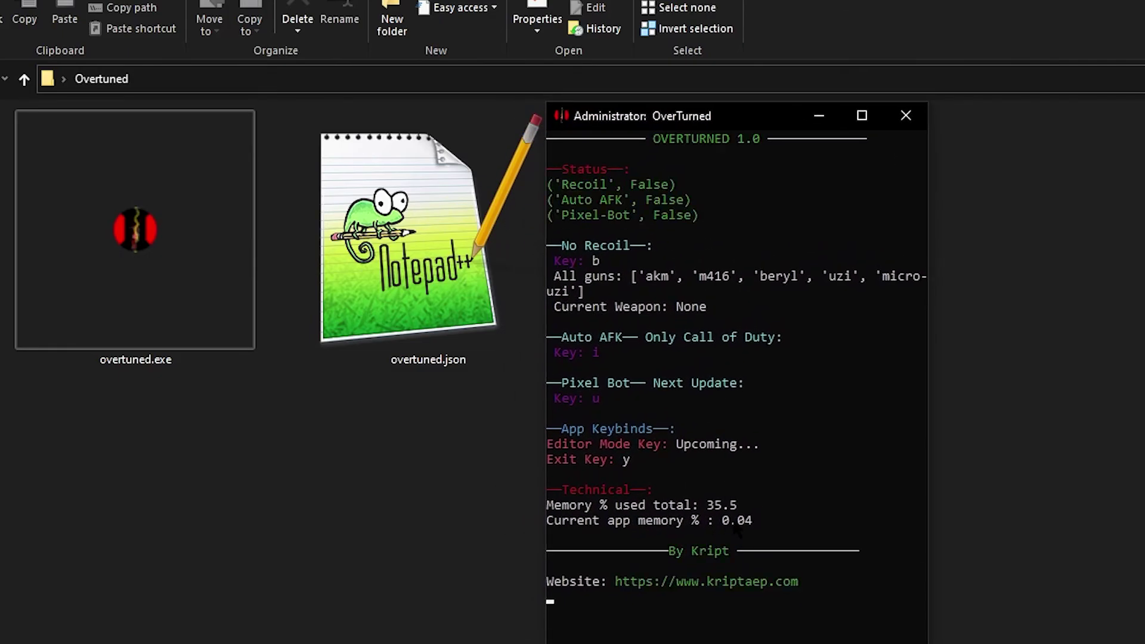